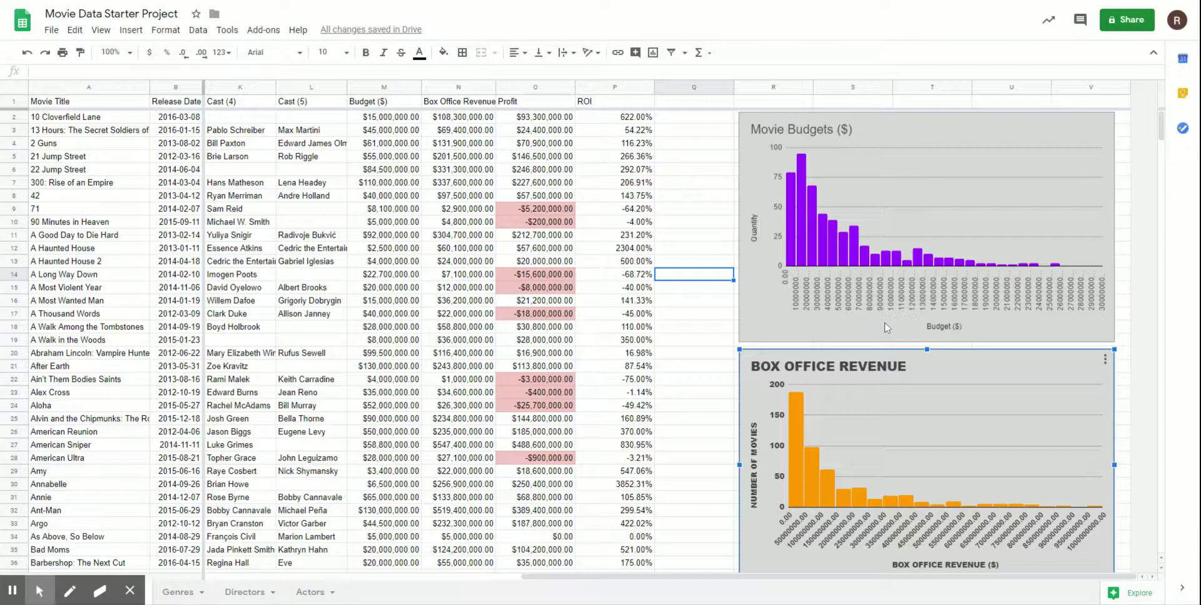
Step: Open the Box Office Revenue vs Budget scatter chart for editing and review the available chart types
{"action": "scroll", "coordinate": [884, 328], "scroll_direction": "down", "scroll_amount": 10}
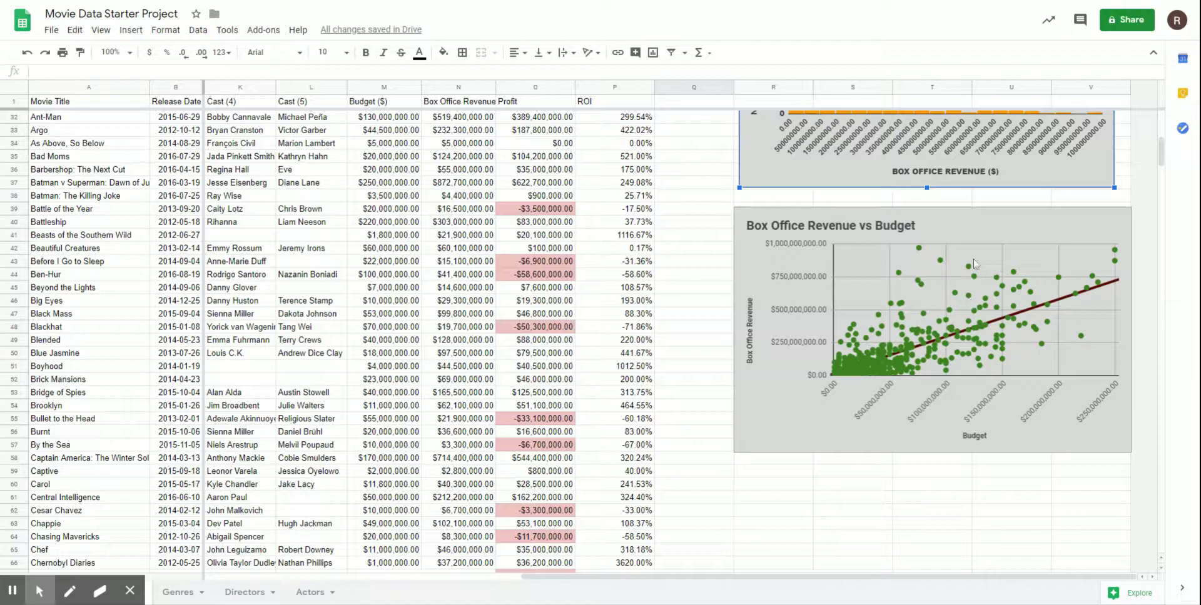
{"action": "left_click", "coordinate": [985, 233]}
{"action": "double_click", "coordinate": [985, 230]}
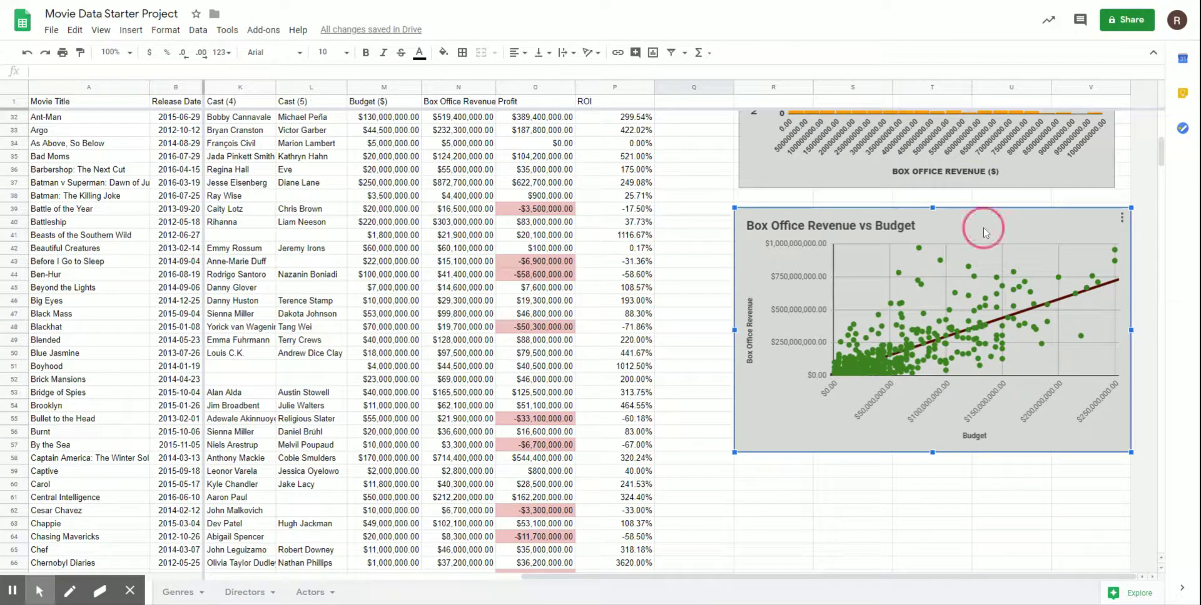
{"action": "left_click_drag", "start_coordinate": [788, 580], "coordinate": [966, 574]}
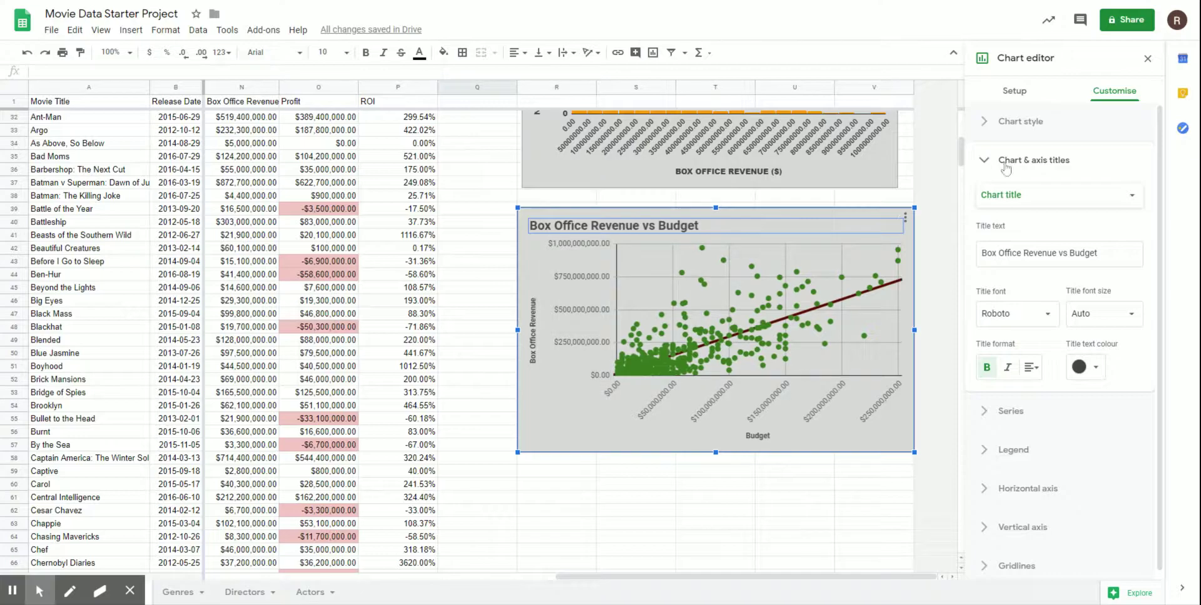
{"action": "left_click", "coordinate": [997, 125]}
{"action": "left_click", "coordinate": [999, 128]}
{"action": "left_click", "coordinate": [1014, 90]}
{"action": "left_click", "coordinate": [1038, 143]}
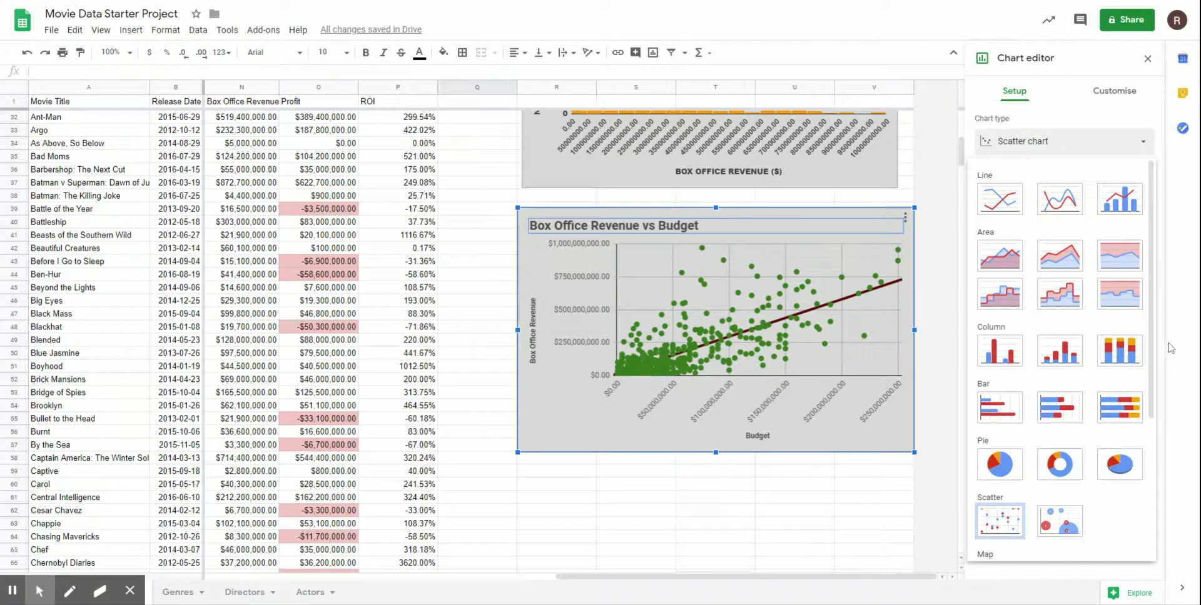
{"action": "left_click_drag", "start_coordinate": [1152, 326], "coordinate": [1137, 428]}
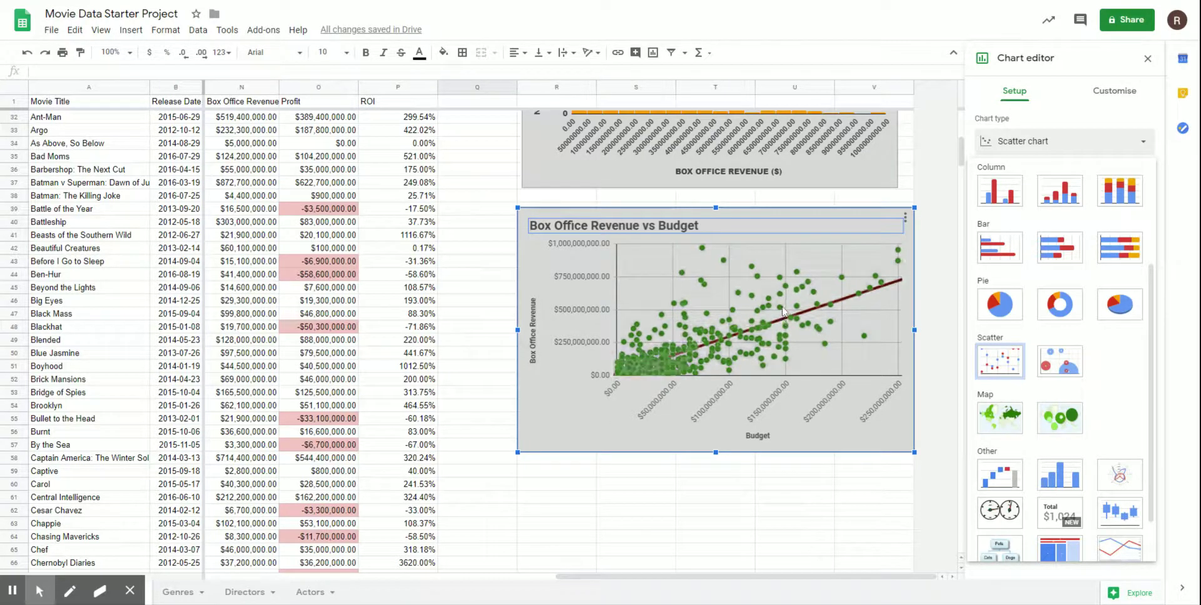
{"action": "left_click", "coordinate": [1092, 155]}
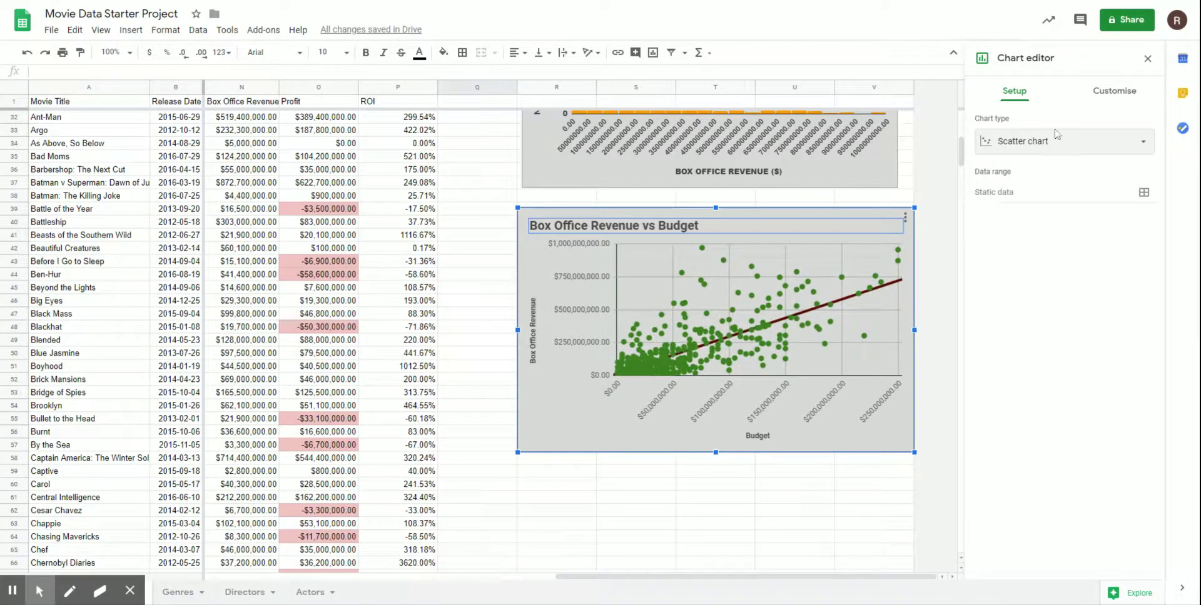
Step: Examine the scatter chart's series formatting and trend line options, and close the chart editor
{"action": "left_click", "coordinate": [1119, 92]}
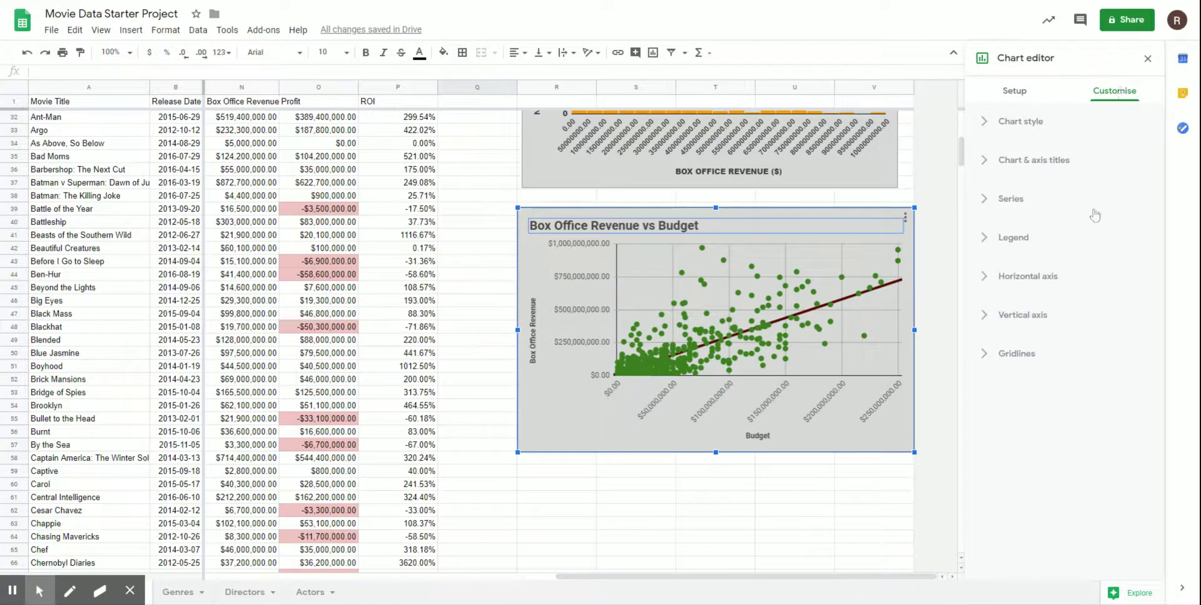
{"action": "left_click", "coordinate": [1036, 205]}
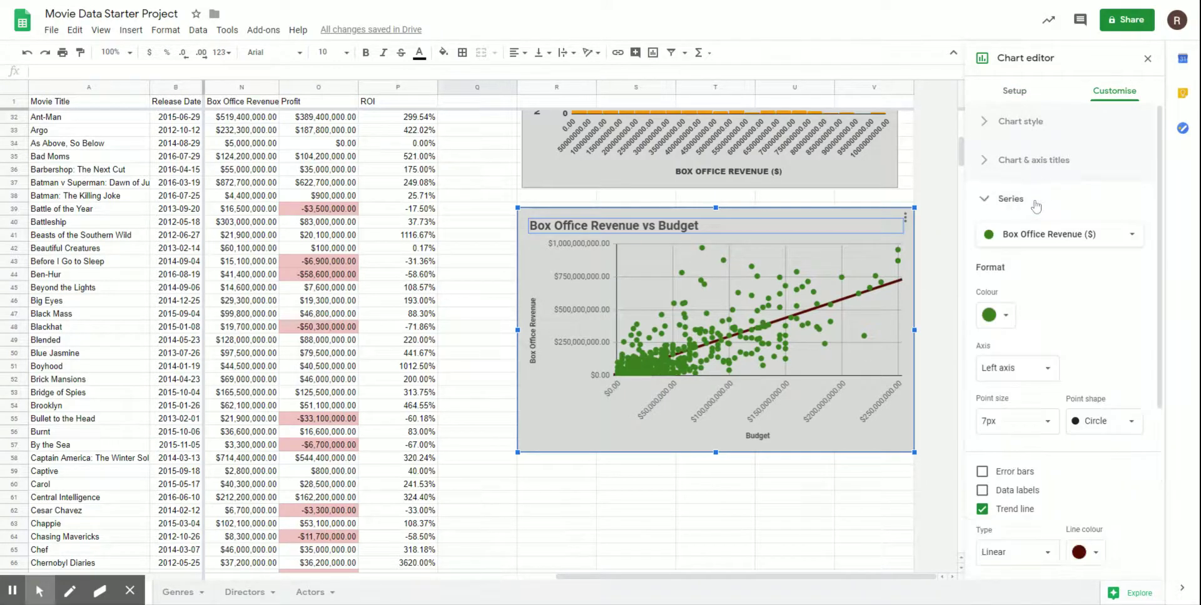
{"action": "scroll", "coordinate": [1032, 209], "scroll_direction": "down", "scroll_amount": 4}
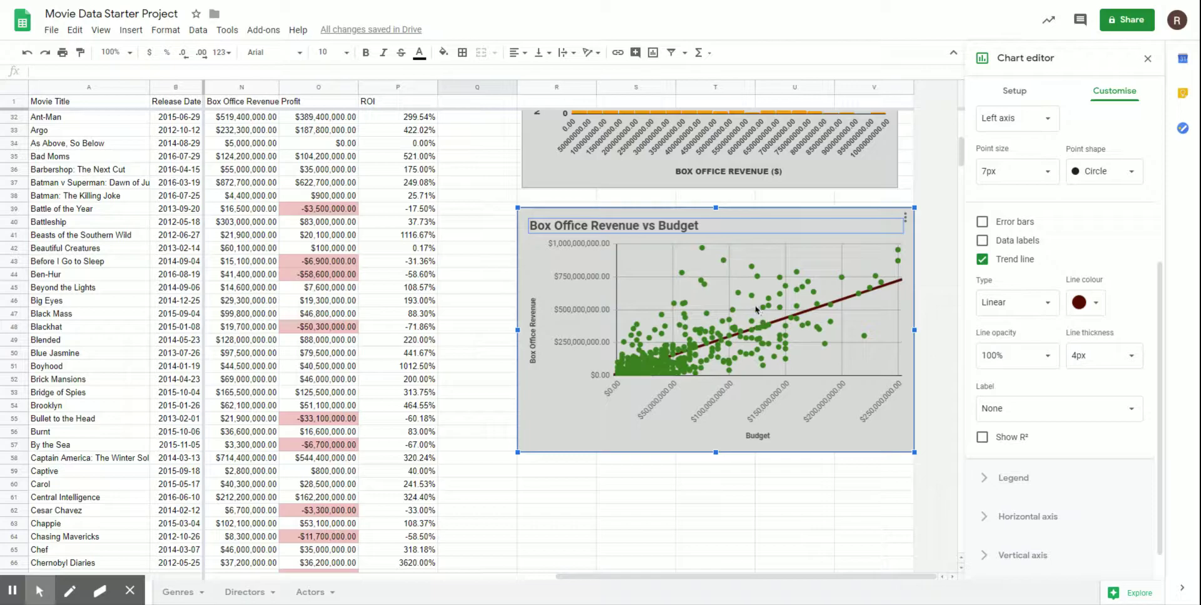
{"action": "left_click", "coordinate": [705, 250]}
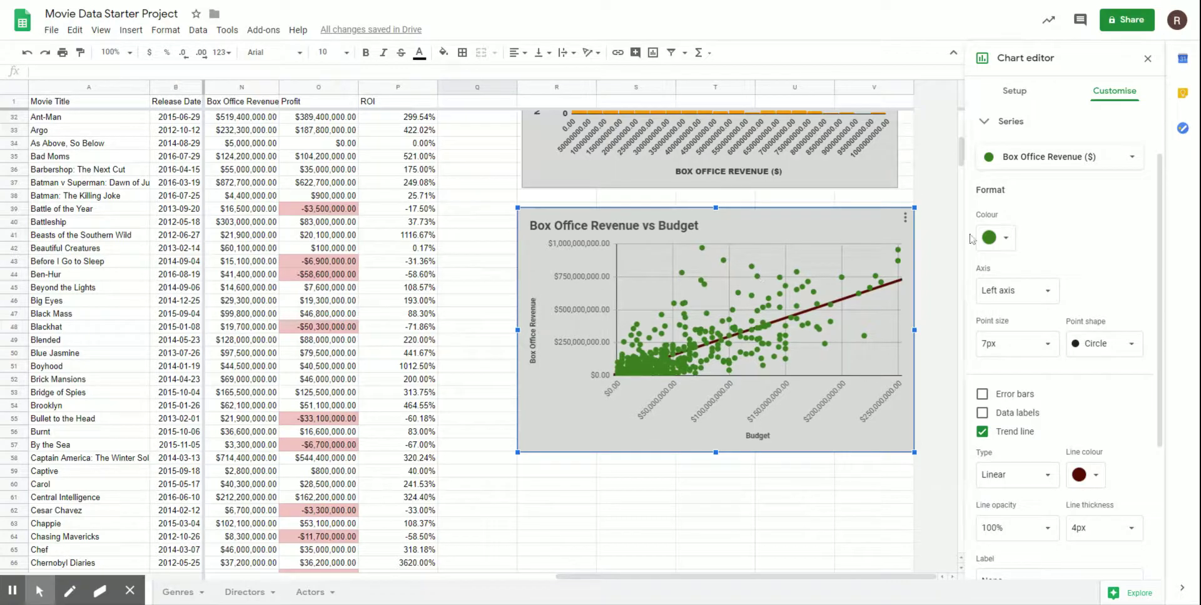
{"action": "left_click", "coordinate": [1145, 65]}
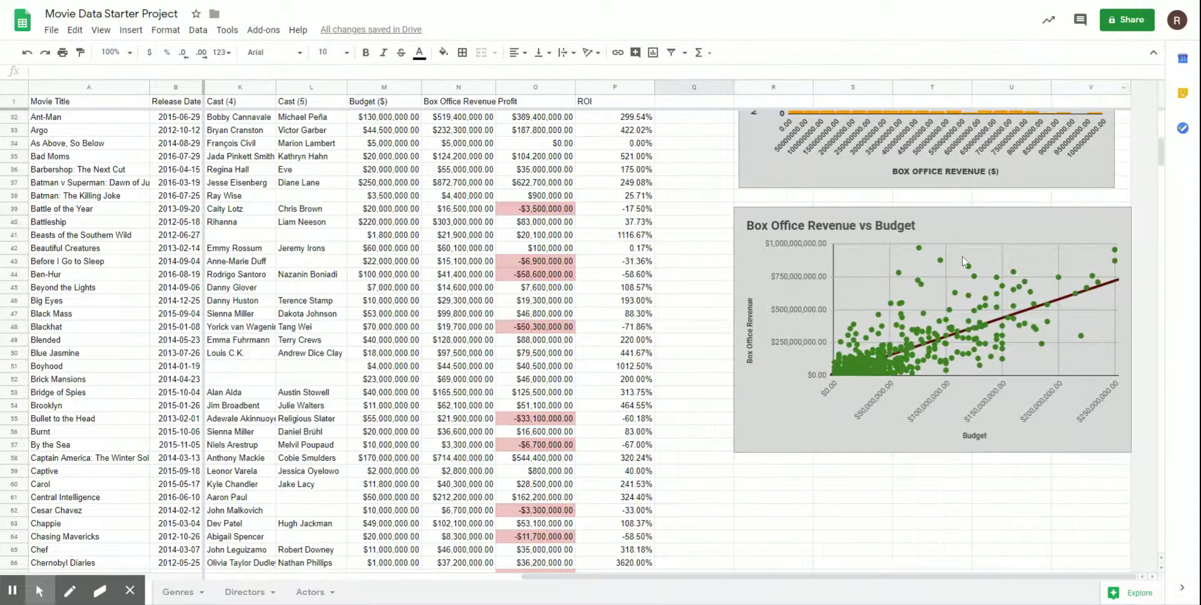
{"action": "scroll", "coordinate": [1014, 325], "scroll_direction": "up", "scroll_amount": 8}
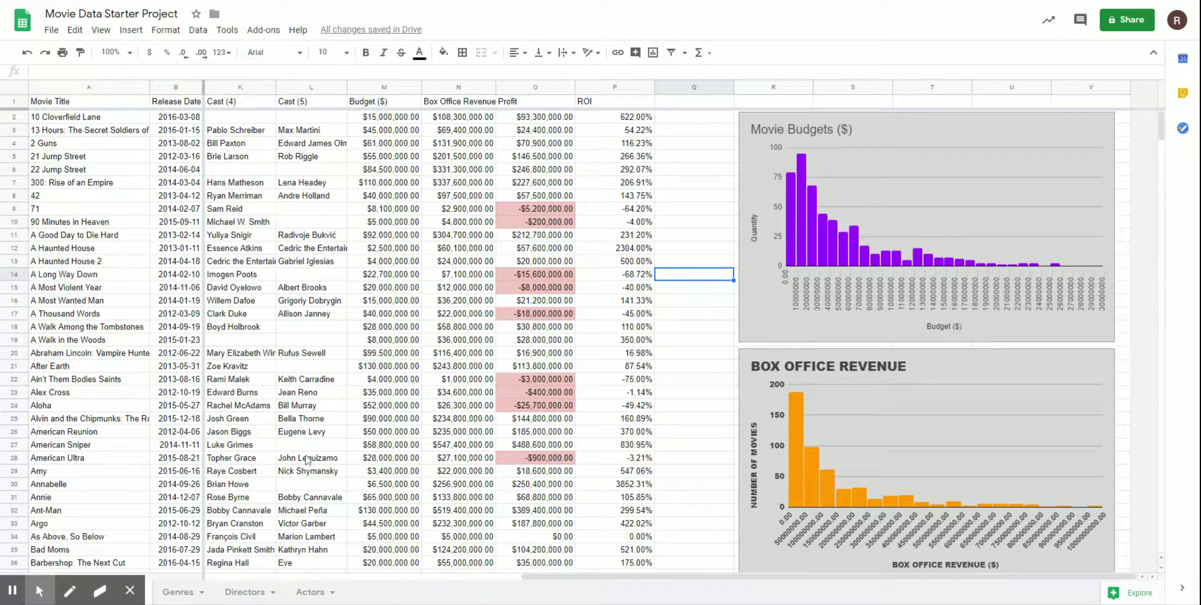
Step: Add the header "Number Of Movies" in cell B1 of the Genres sheet
{"action": "left_click", "coordinate": [180, 592]}
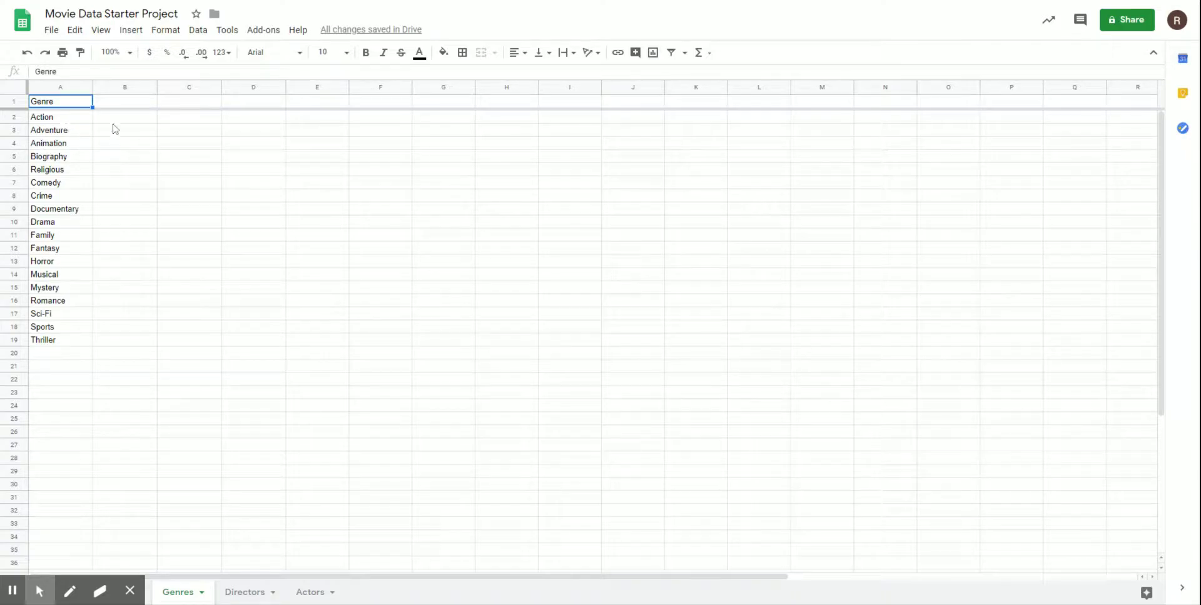
{"action": "left_click", "coordinate": [238, 603]}
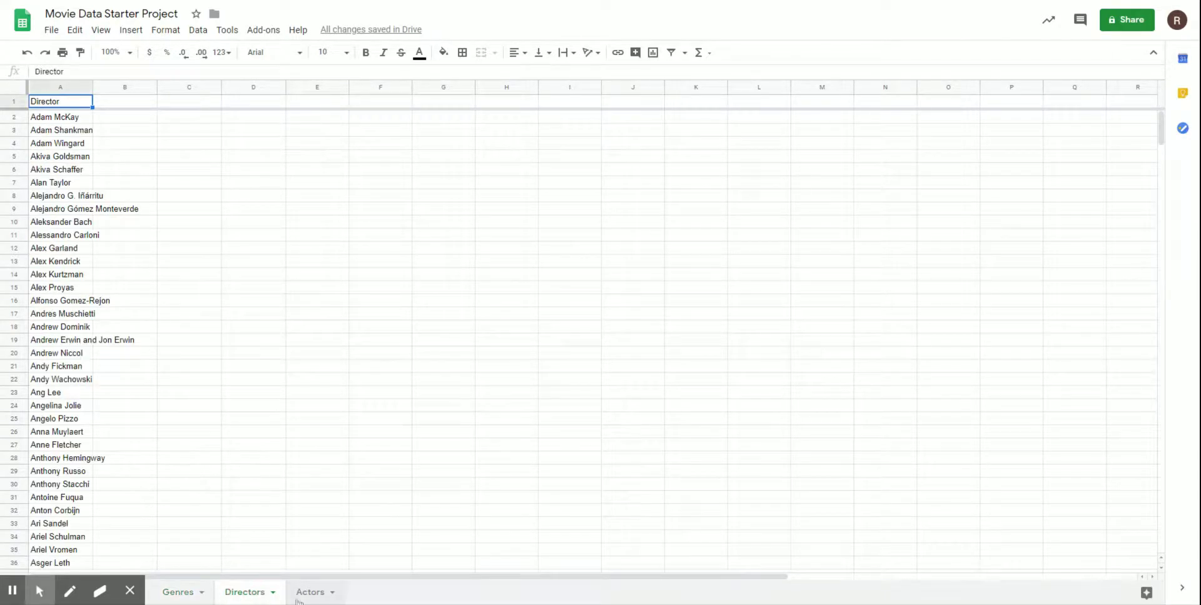
{"action": "left_click", "coordinate": [298, 599]}
{"action": "left_click", "coordinate": [181, 600]}
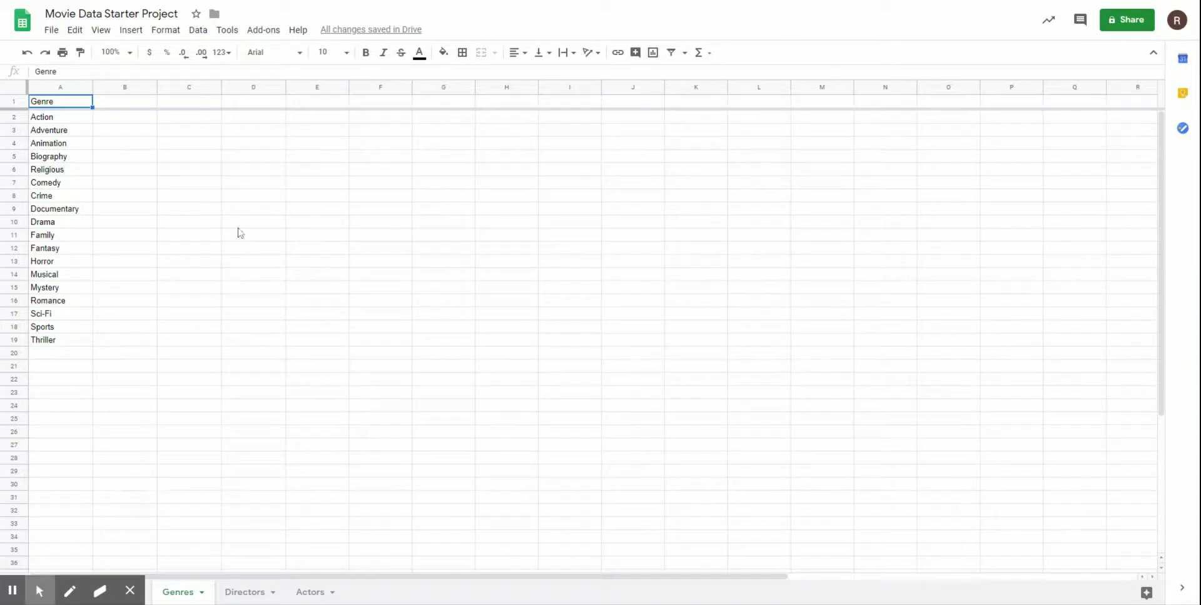
{"action": "left_click", "coordinate": [133, 105]}
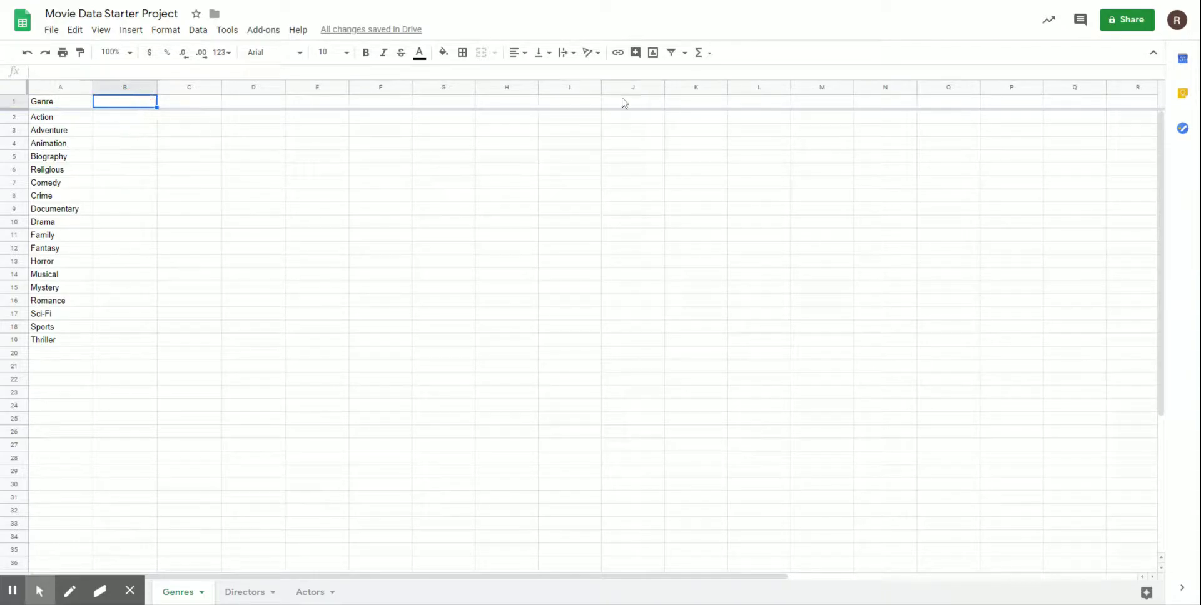
{"action": "type", "text": "Number Of"}
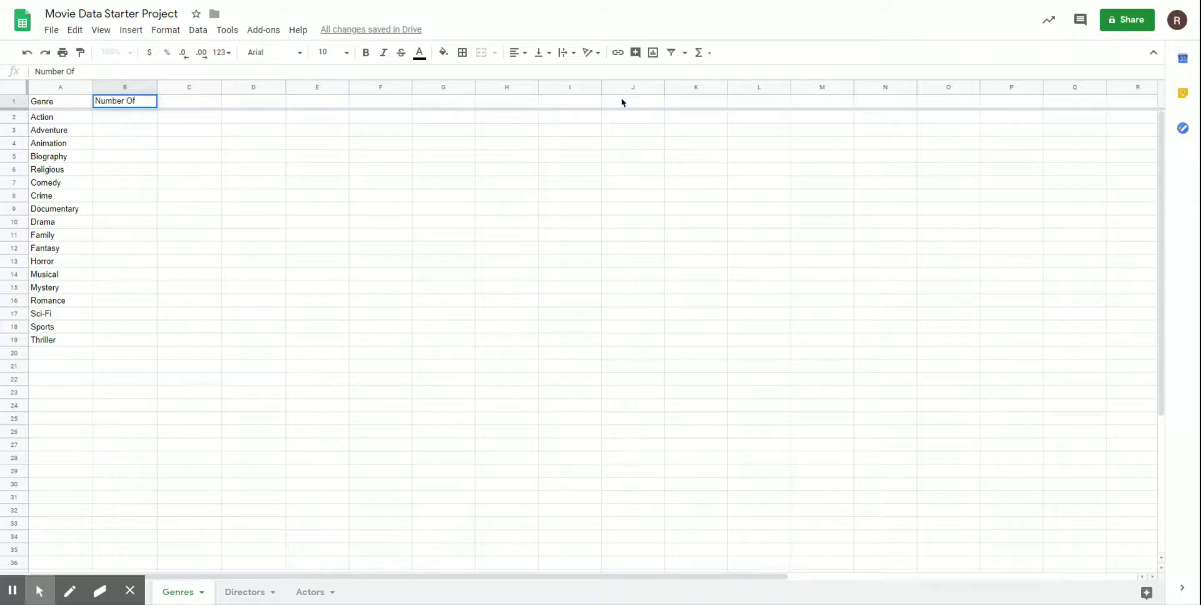
{"action": "type", "text": " Movies"}
{"action": "key", "text": "Return"}
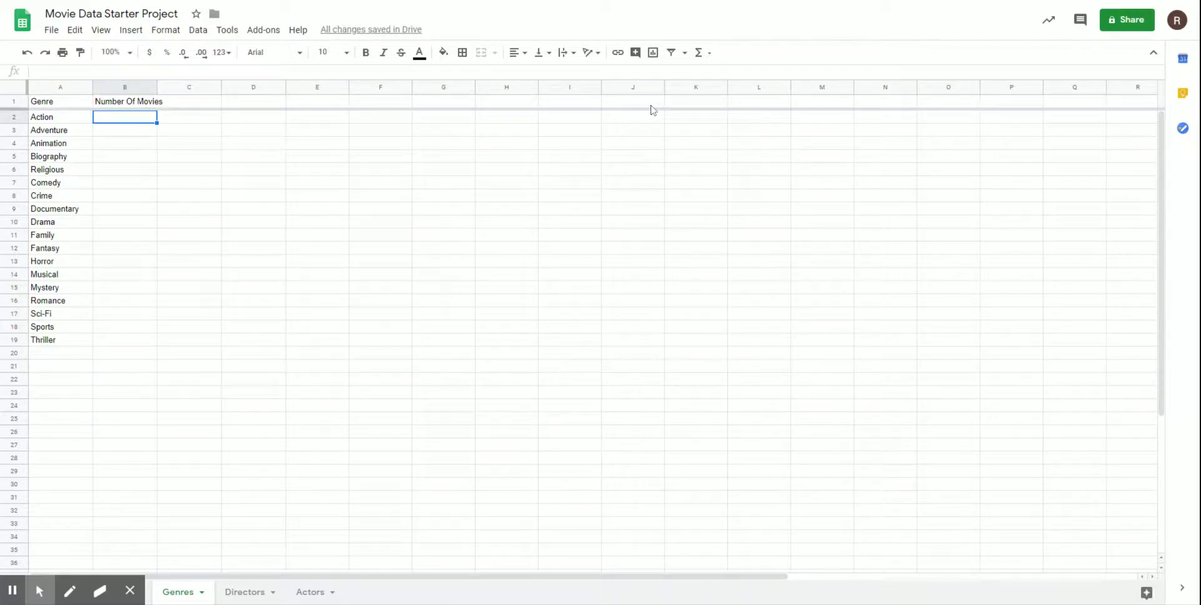
Step: Begin a COUNTIF formula in B2 of the Genres sheet with the two genre columns, 'Movie Data'!D:E, as its range
{"action": "type", "text": "=count"}
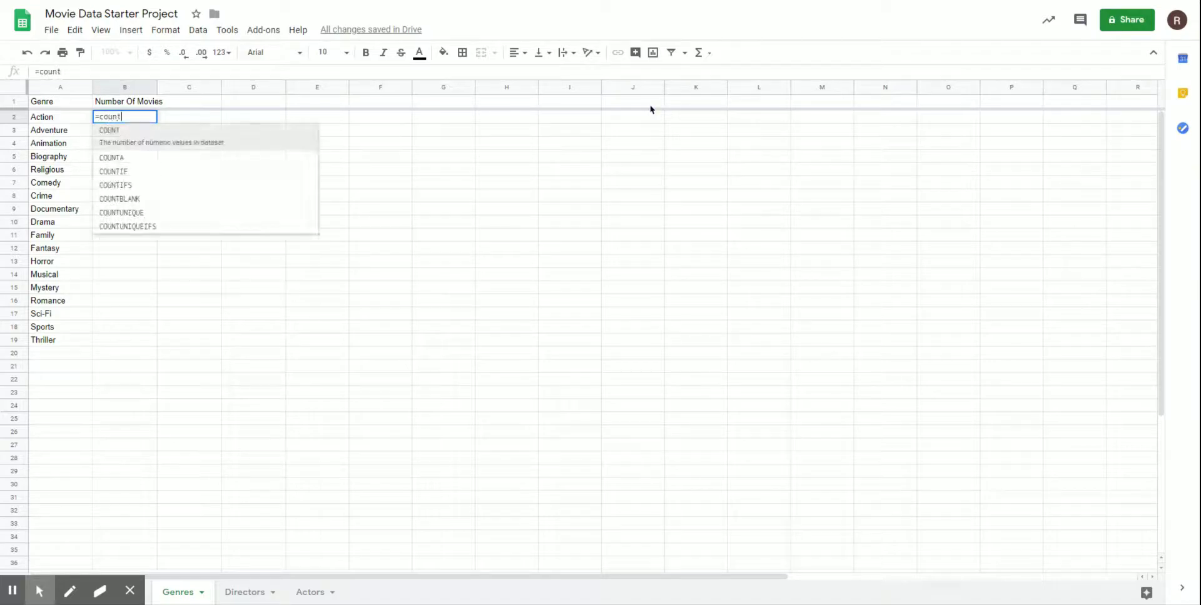
{"action": "type", "text": "if("}
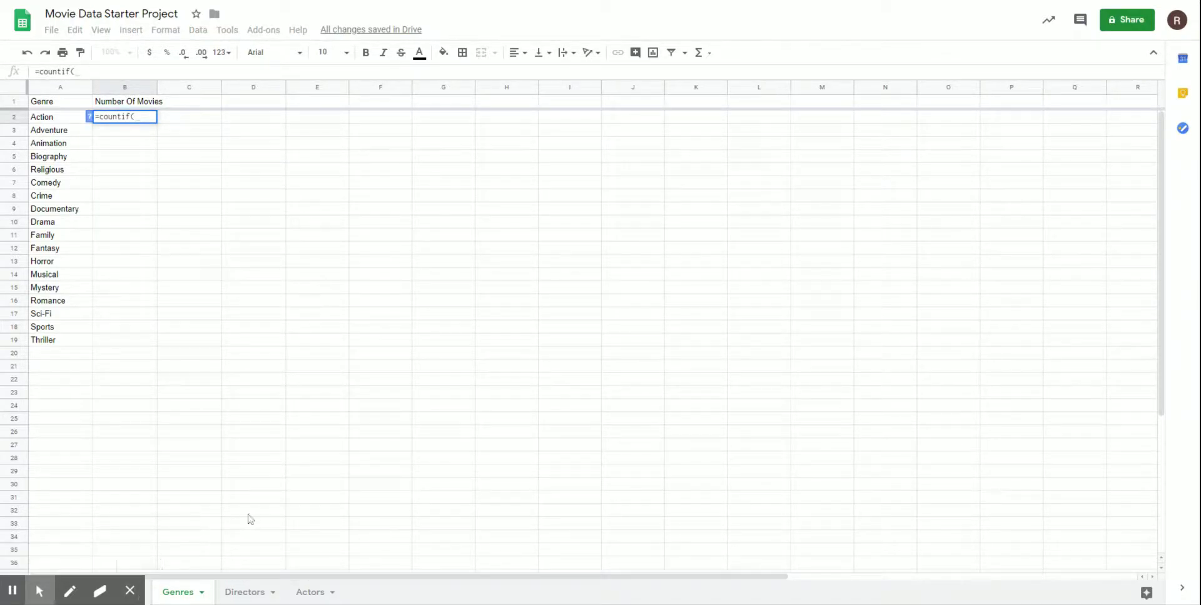
{"action": "left_click", "coordinate": [151, 599]}
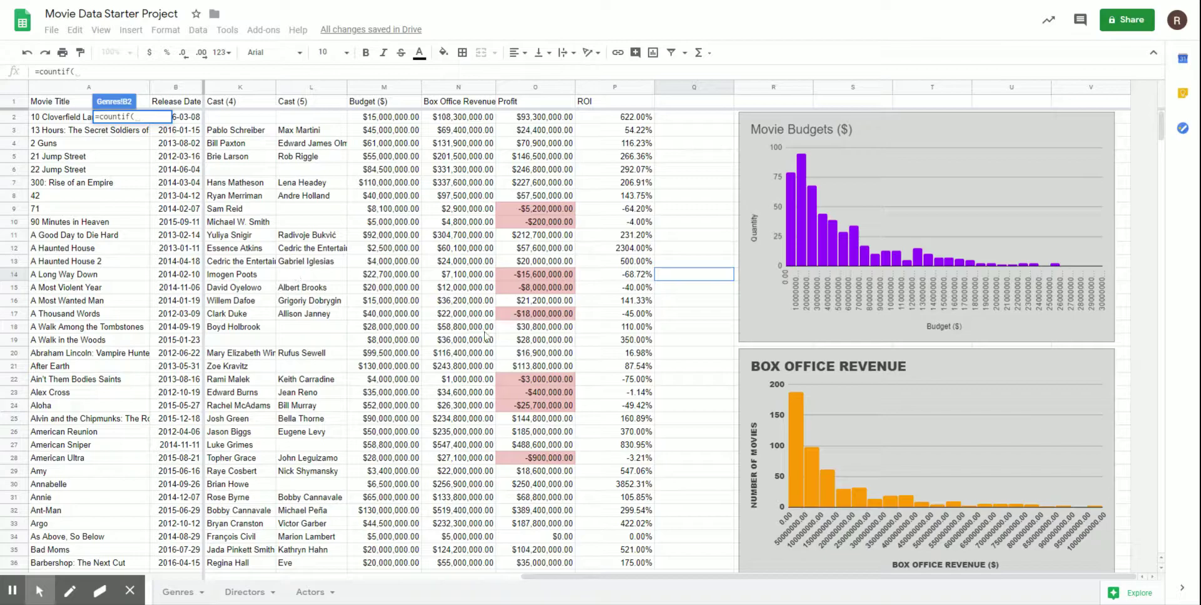
{"action": "left_click_drag", "start_coordinate": [647, 579], "coordinate": [267, 585]}
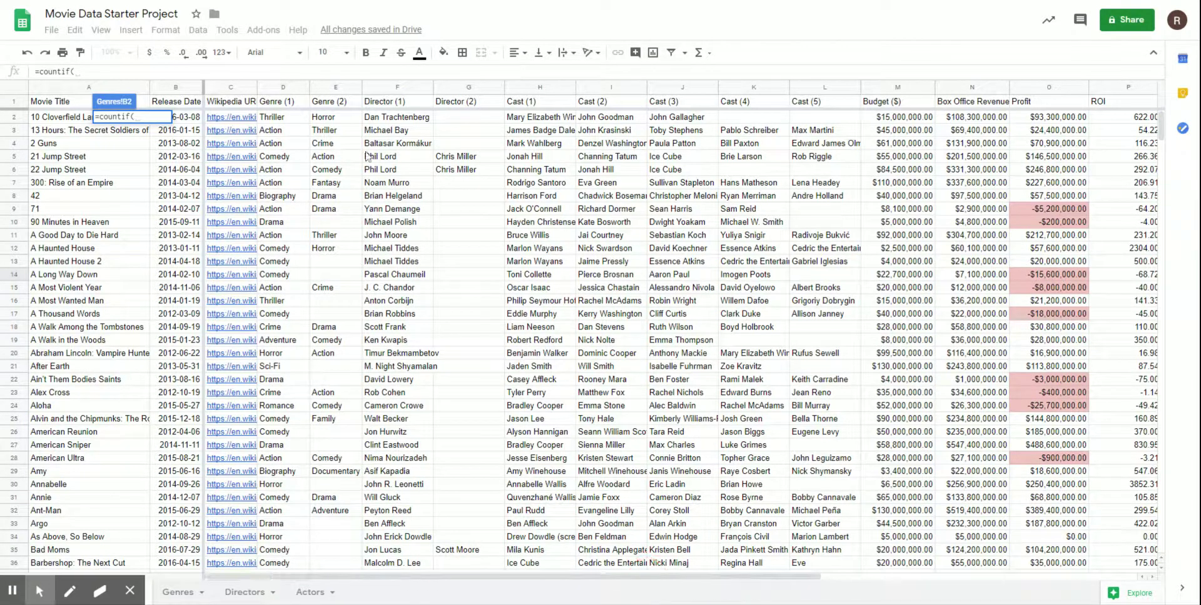
{"action": "left_click", "coordinate": [282, 90]}
{"action": "left_click_drag", "start_coordinate": [282, 93], "coordinate": [330, 94]}
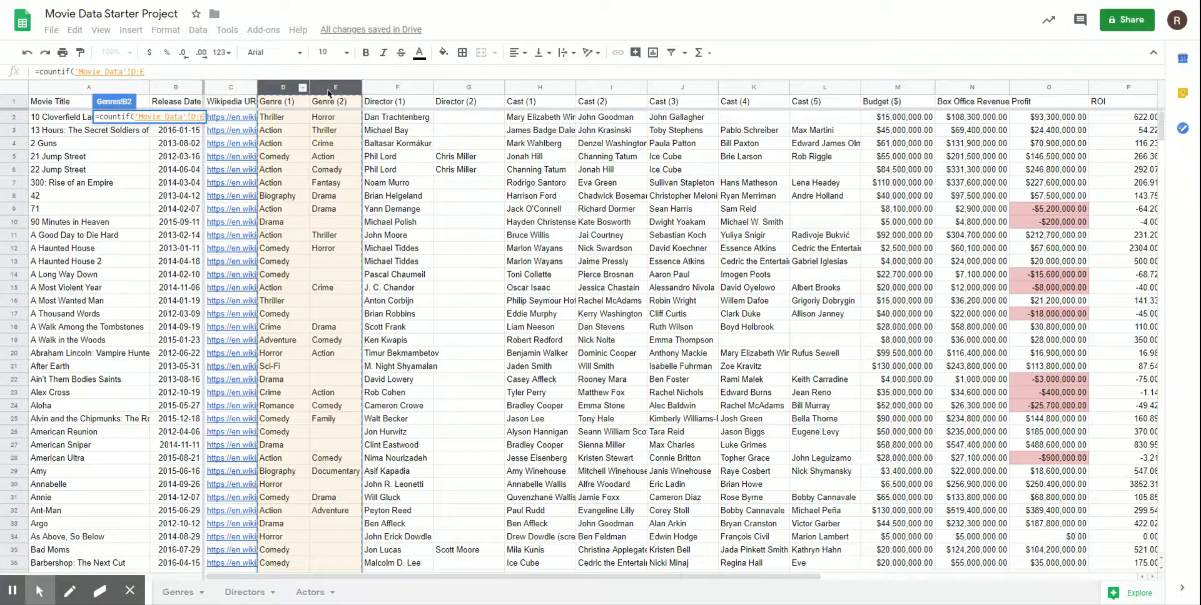
{"action": "type", "text": ","}
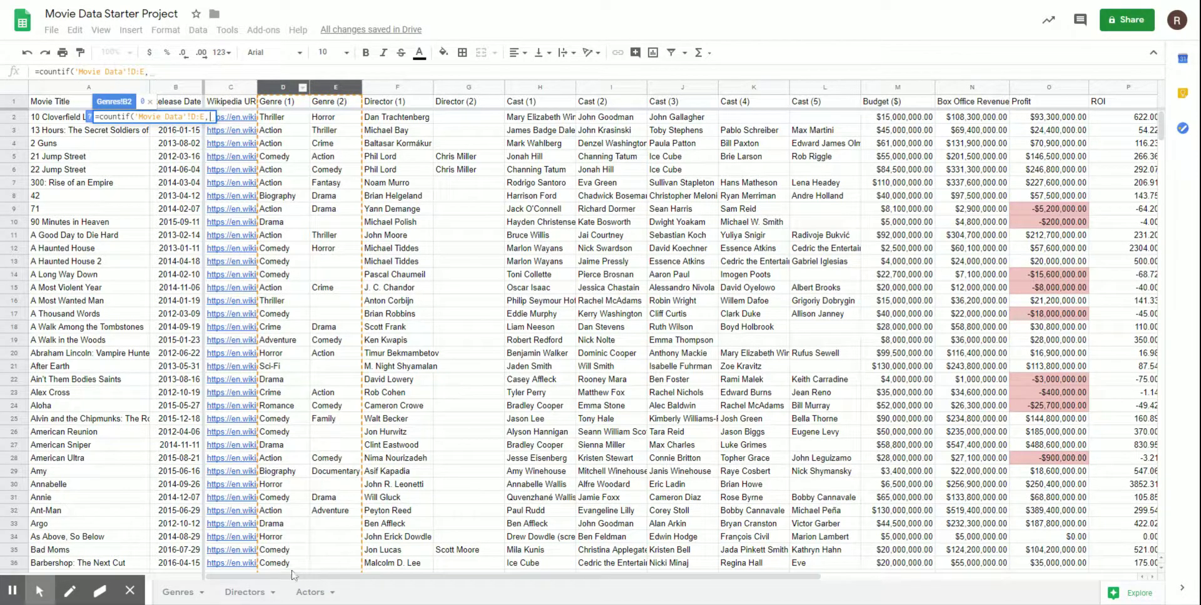
Step: Complete the COUNTIF formula with genre cell A2 as the criterion, and fill it down for all genres to B19
{"action": "left_click", "coordinate": [188, 598]}
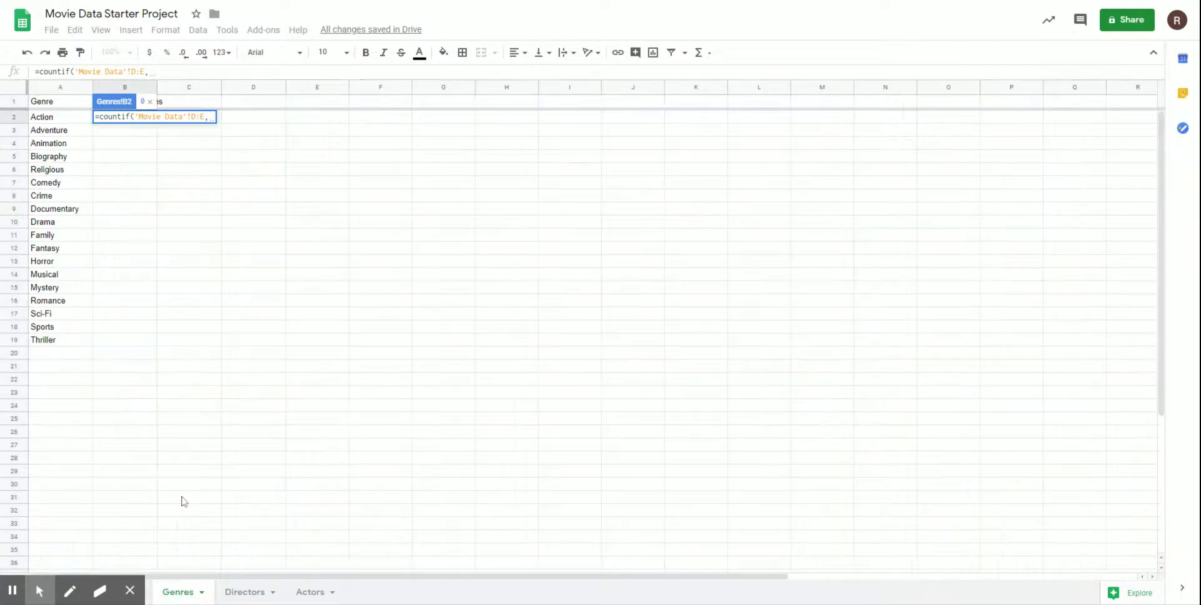
{"action": "left_click", "coordinate": [71, 117]}
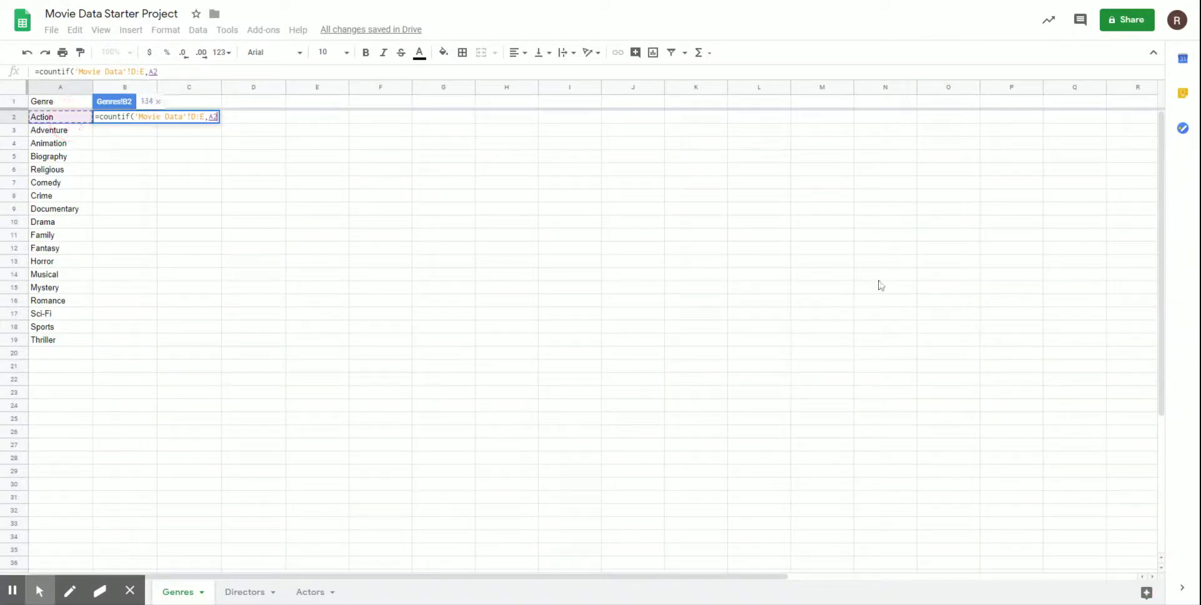
{"action": "type", "text": ")"}
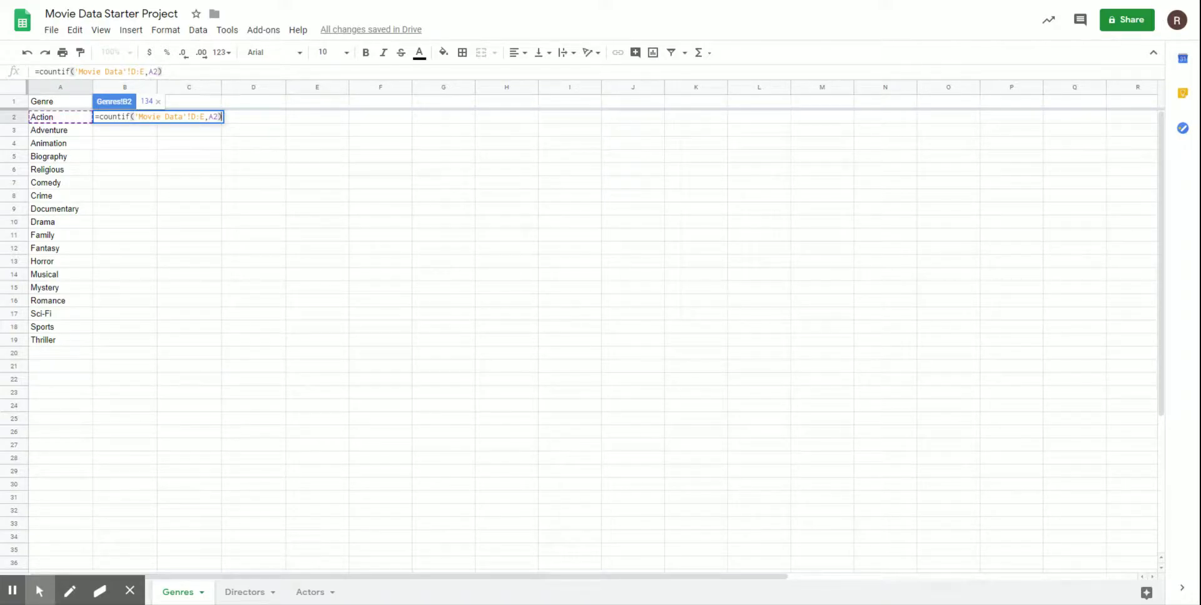
{"action": "key", "text": "Return"}
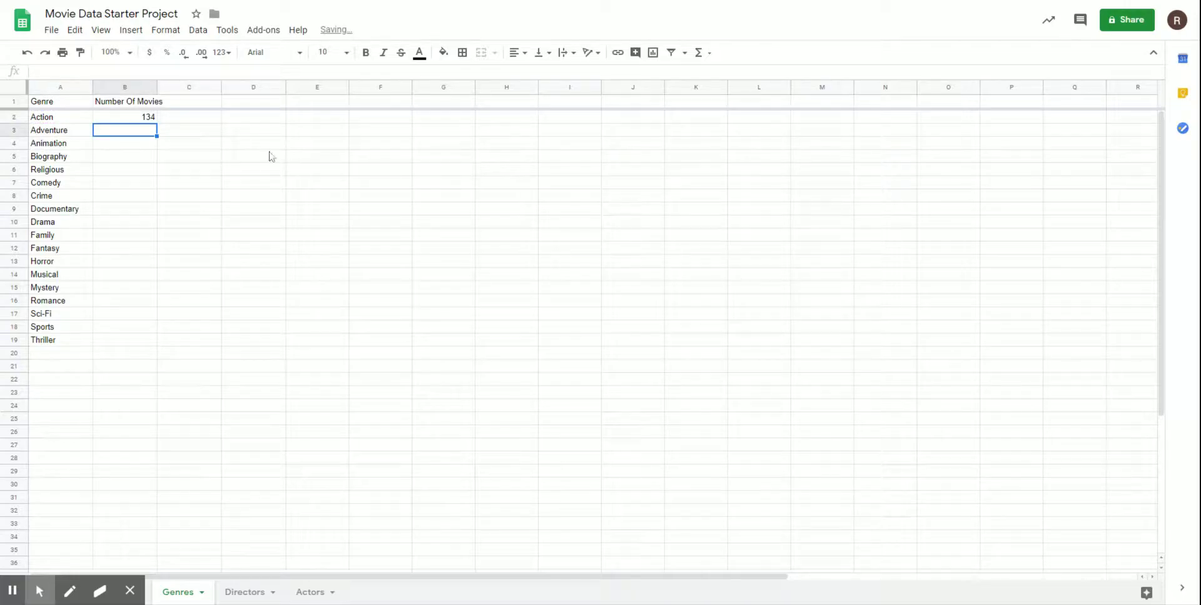
{"action": "left_click", "coordinate": [135, 118]}
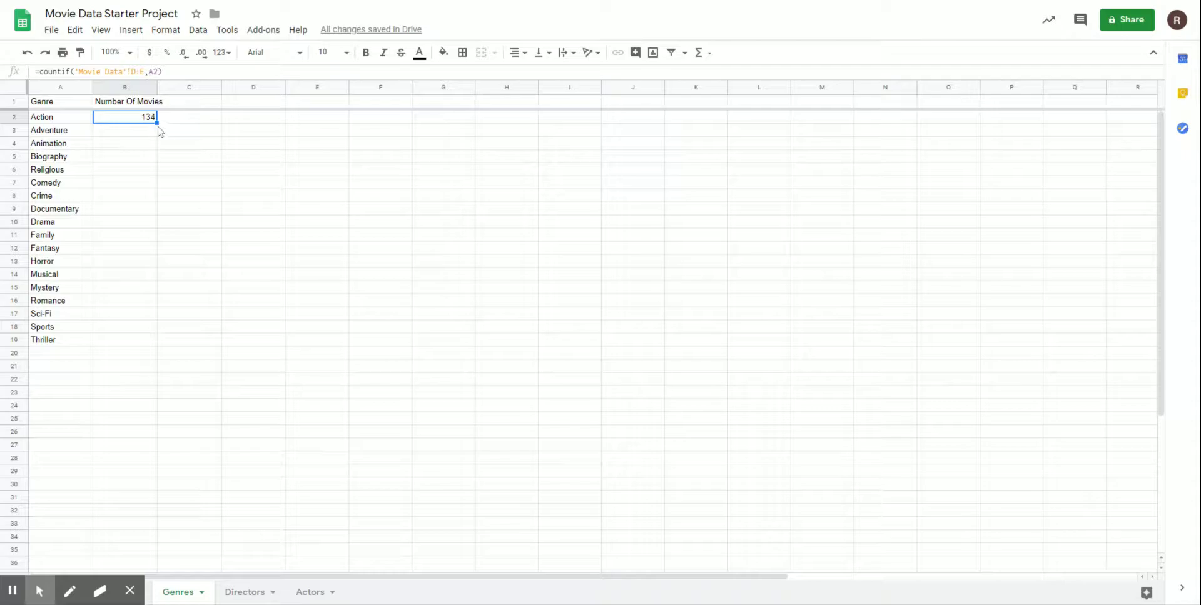
{"action": "double_click", "coordinate": [157, 122]}
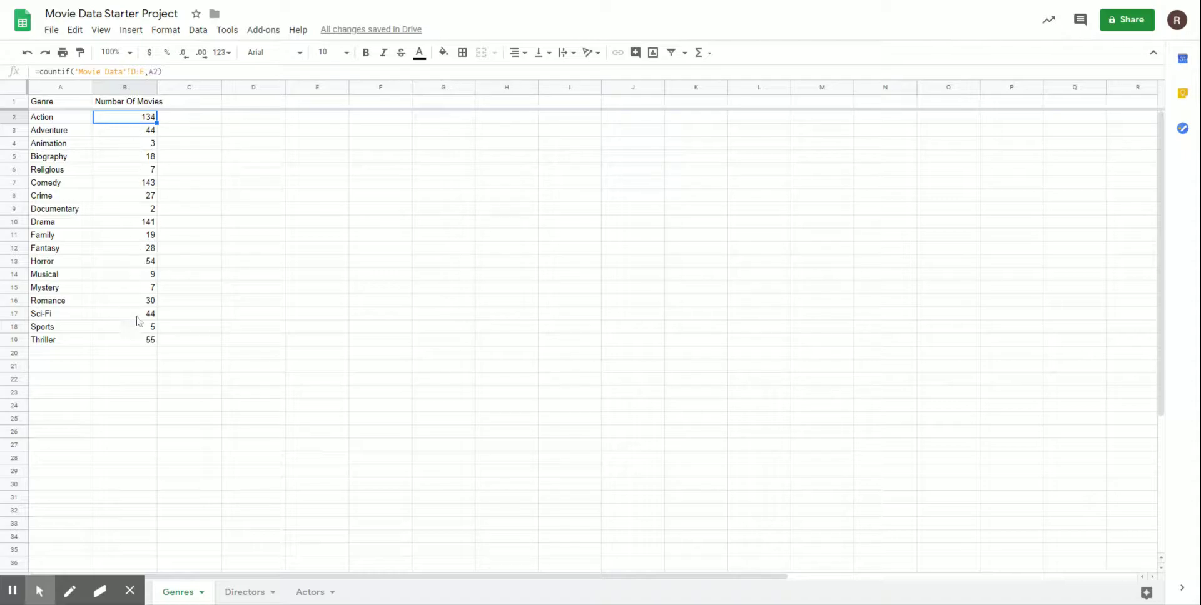
Step: Add the header "Number Of Movies" in cell B1 of the Directors sheet
{"action": "left_click", "coordinate": [247, 592]}
{"action": "left_click", "coordinate": [127, 103]}
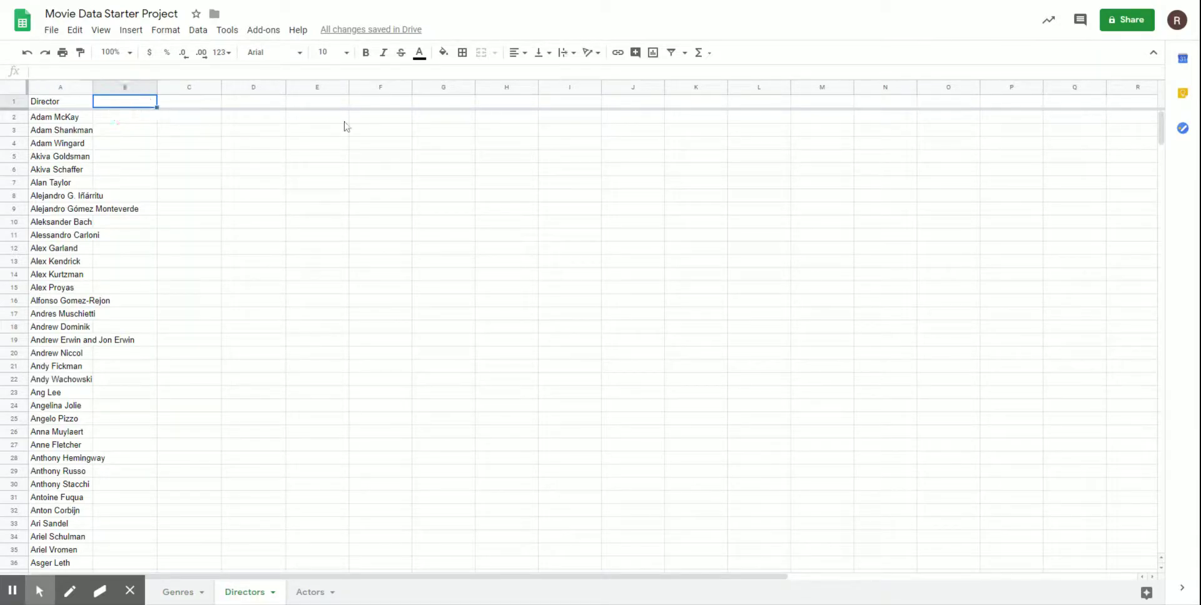
{"action": "type", "text": "Number Of Movies"}
{"action": "key", "text": "Return"}
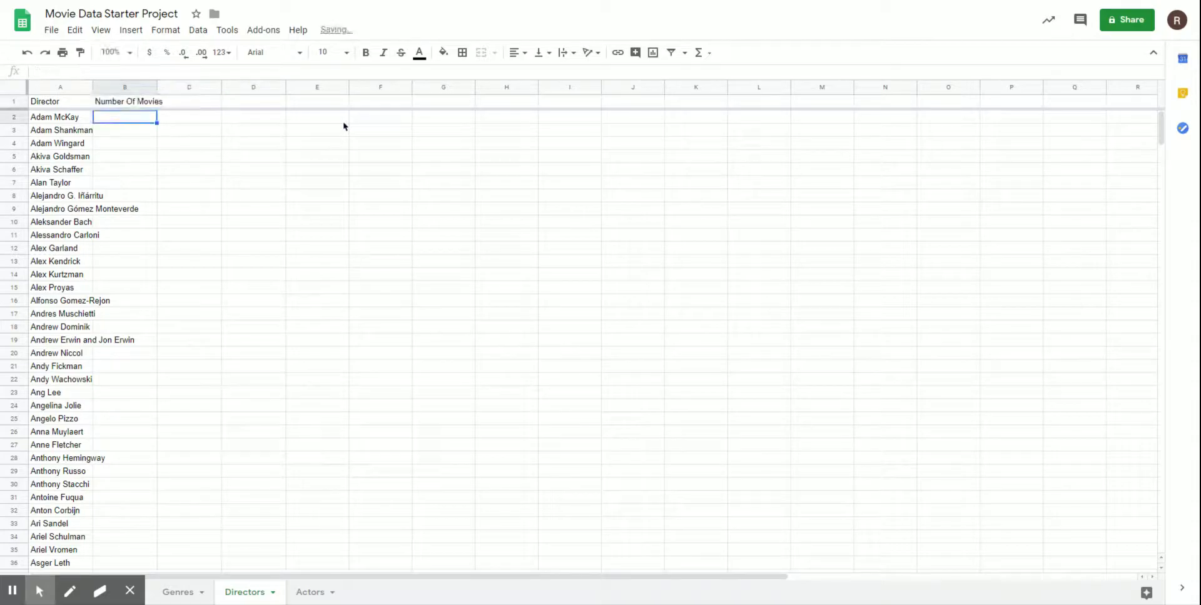
Step: Enter a COUNTIF formula in B2 of the Directors sheet, with range 'Movie Data'!F:G and director cell A2 as the criterion
{"action": "type", "text": "=countif("}
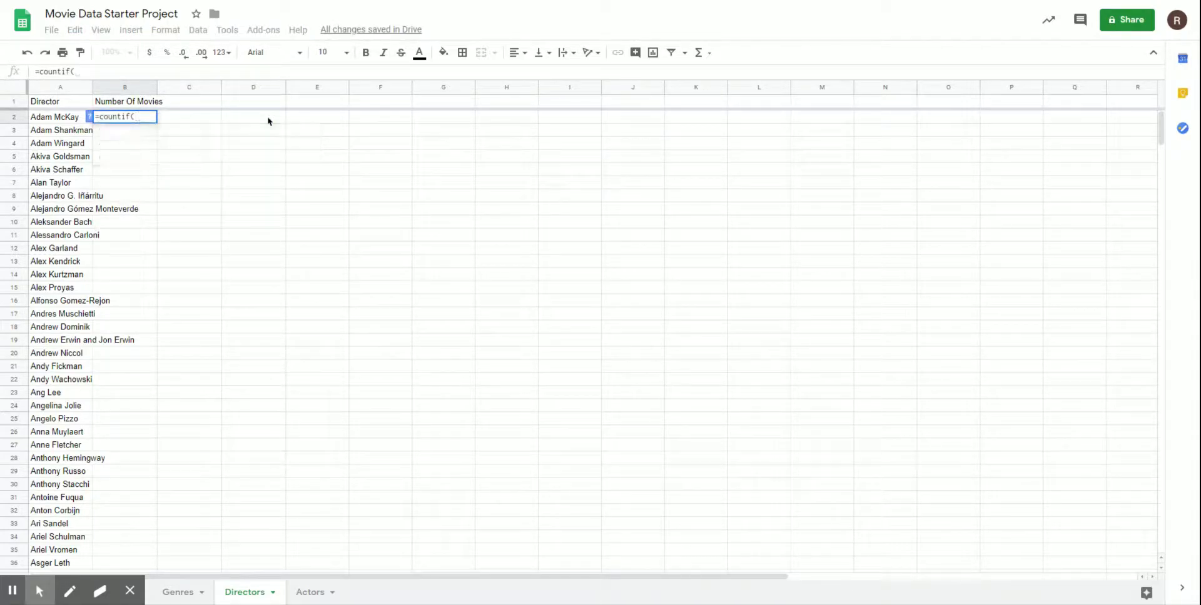
{"action": "left_click", "coordinate": [149, 598]}
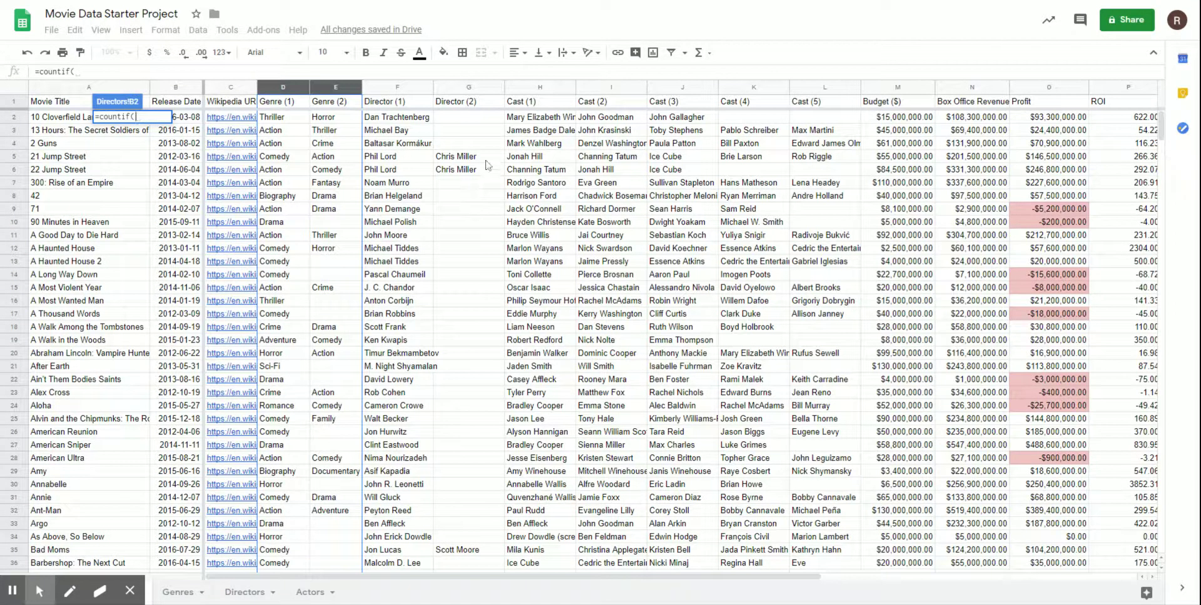
{"action": "left_click", "coordinate": [399, 89]}
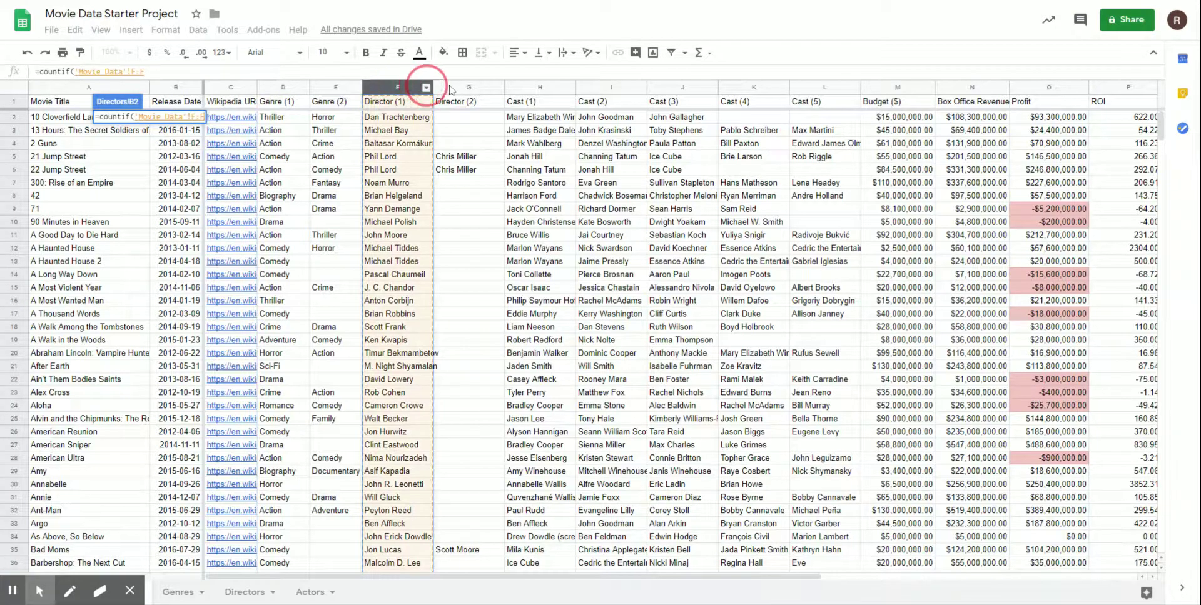
{"action": "left_click_drag", "start_coordinate": [449, 89], "coordinate": [467, 88]}
{"action": "type", "text": ","}
{"action": "left_click", "coordinate": [257, 593]}
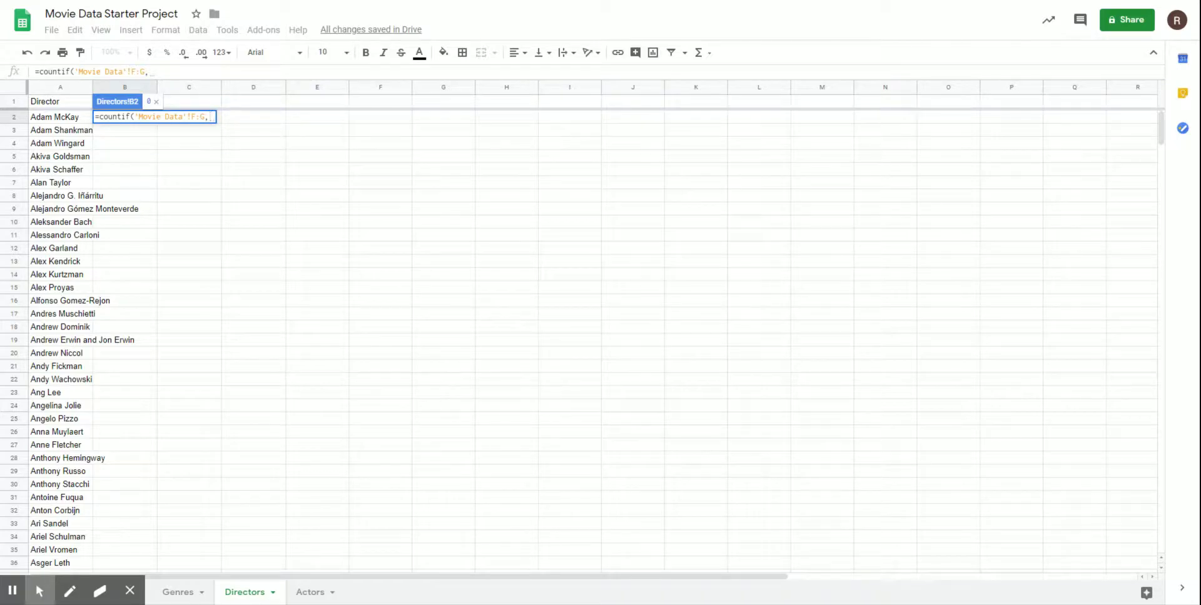
{"action": "left_click", "coordinate": [59, 118]}
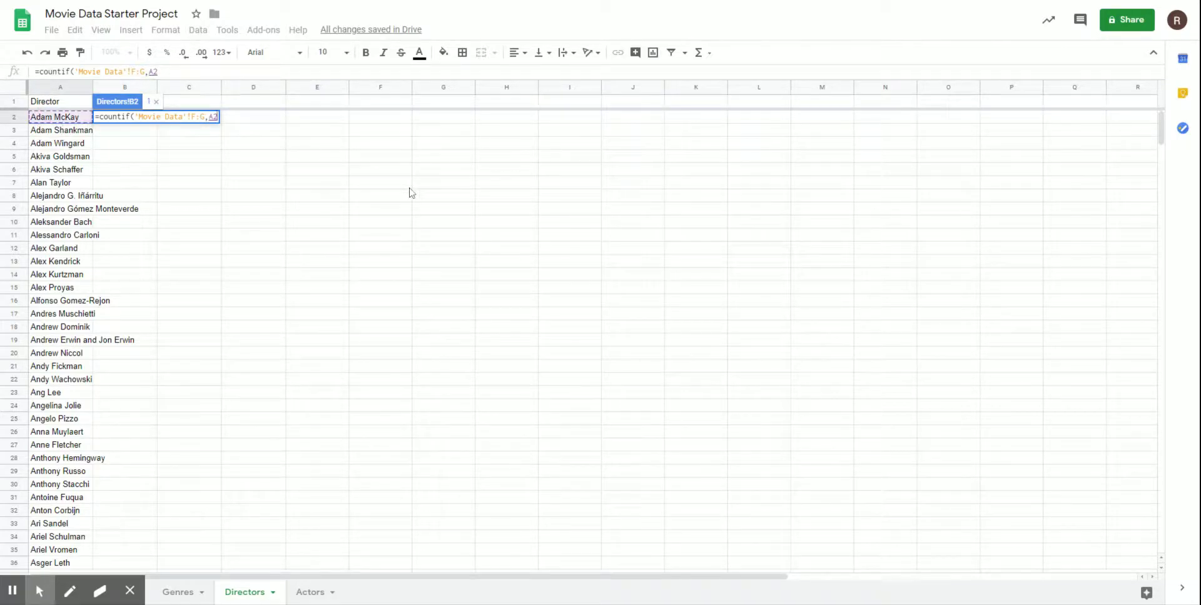
{"action": "type", "text": ")"}
{"action": "key", "text": "Return"}
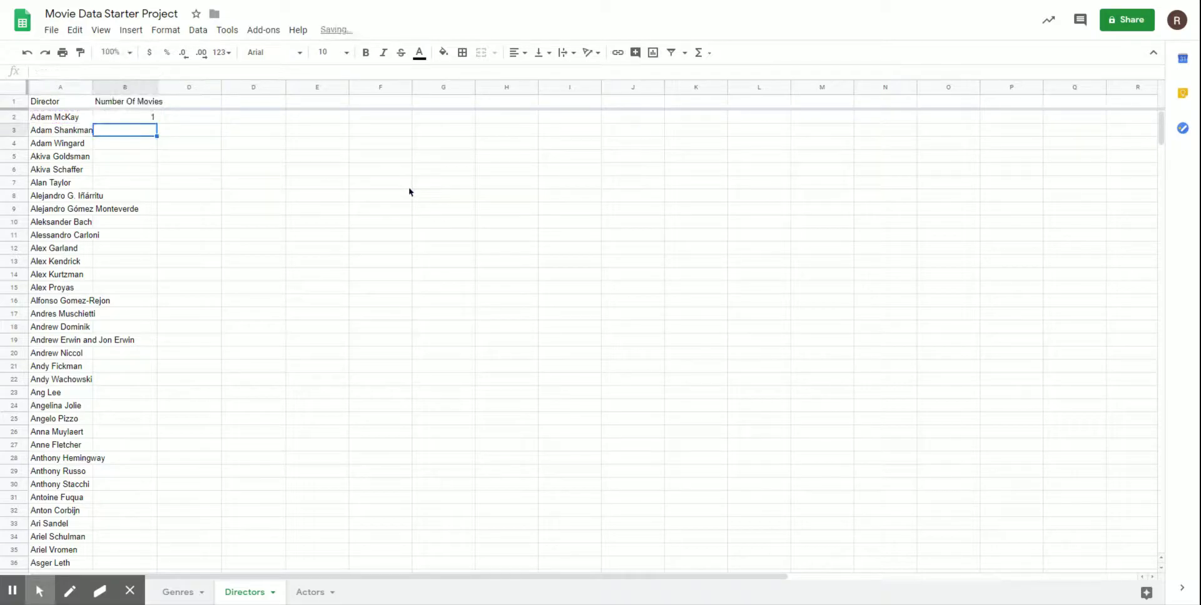
Step: Fill the COUNTIF formula from B2 down for all directors and look over the filled counts
{"action": "left_click", "coordinate": [119, 117]}
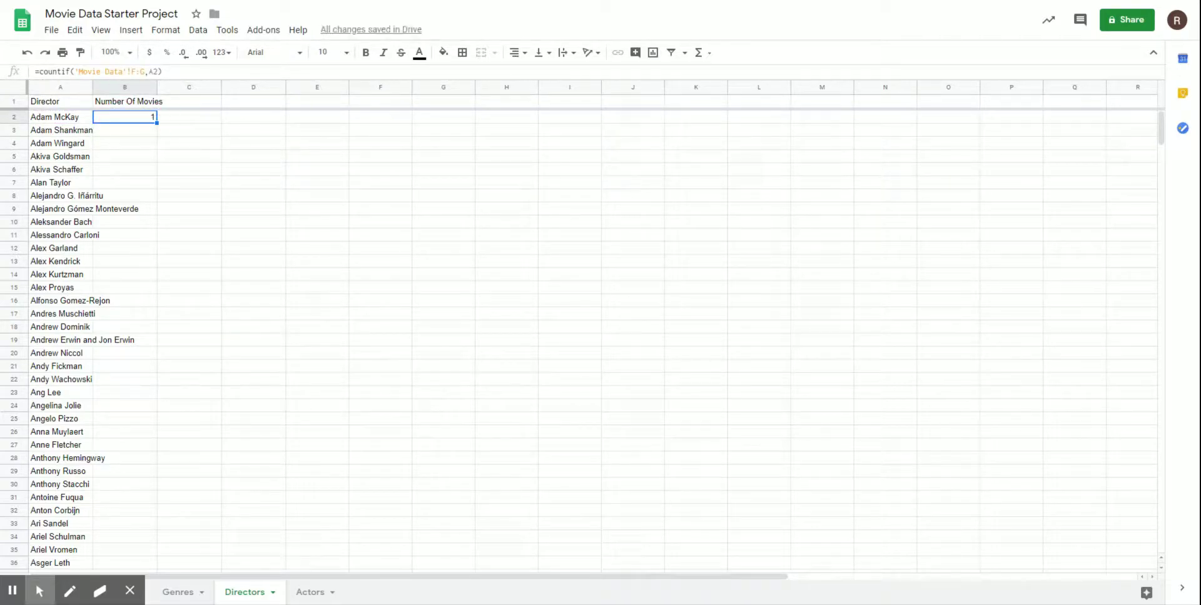
{"action": "double_click", "coordinate": [157, 123]}
{"action": "scroll", "coordinate": [142, 219], "scroll_direction": "down", "scroll_amount": 15}
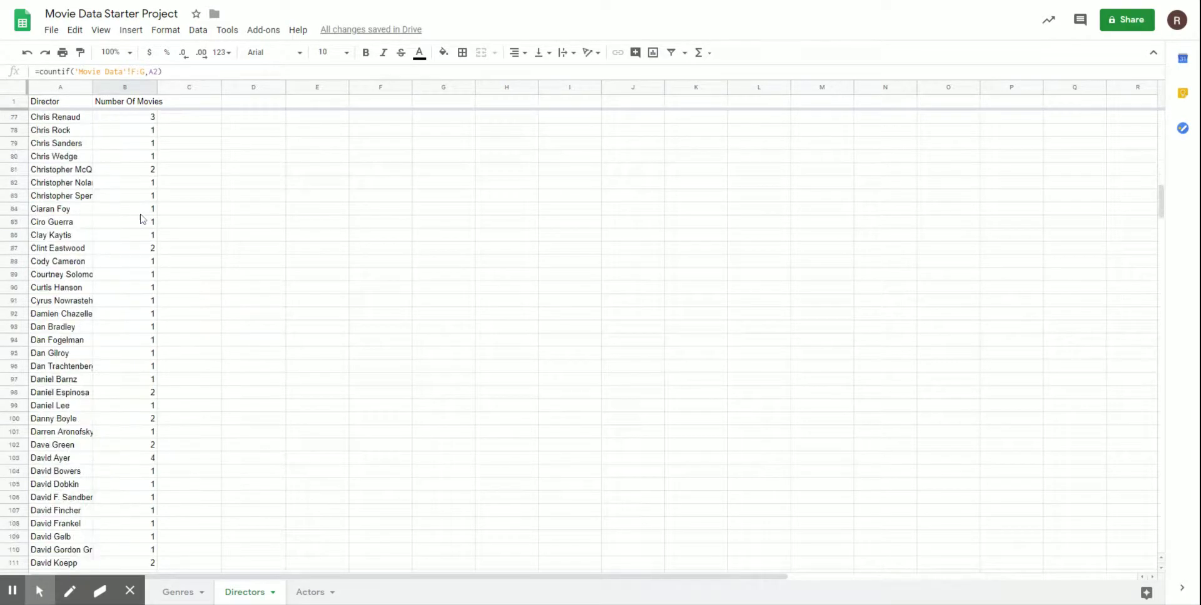
{"action": "left_click_drag", "start_coordinate": [1161, 203], "coordinate": [1147, 86]}
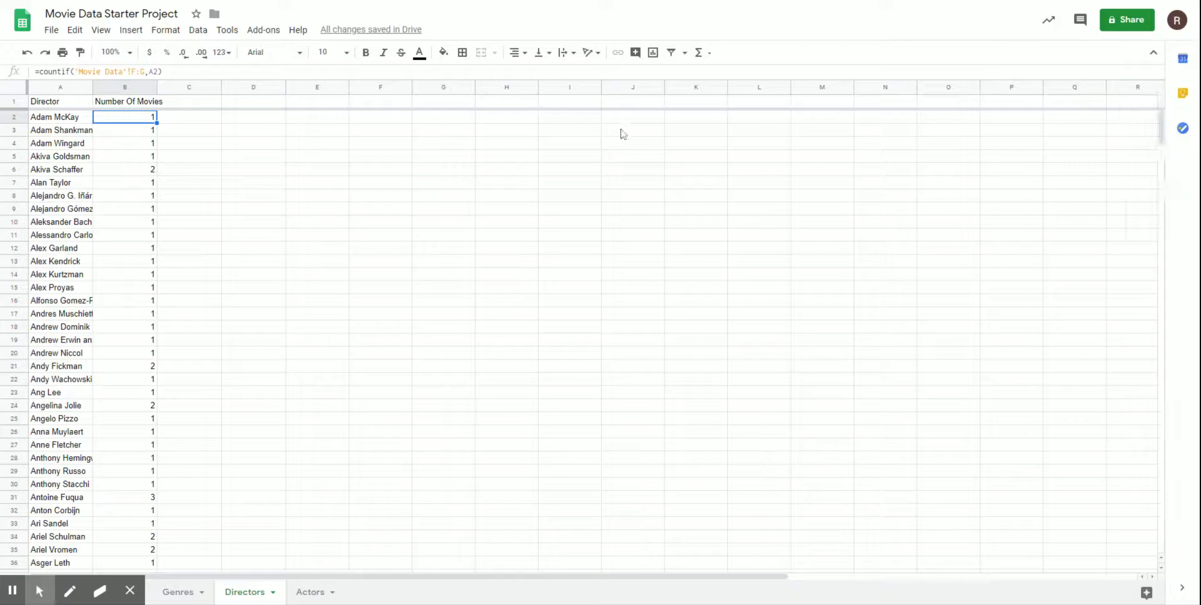
Step: Add a filter to the Directors table and widen columns A and B to fit the names and header
{"action": "left_click", "coordinate": [88, 104]}
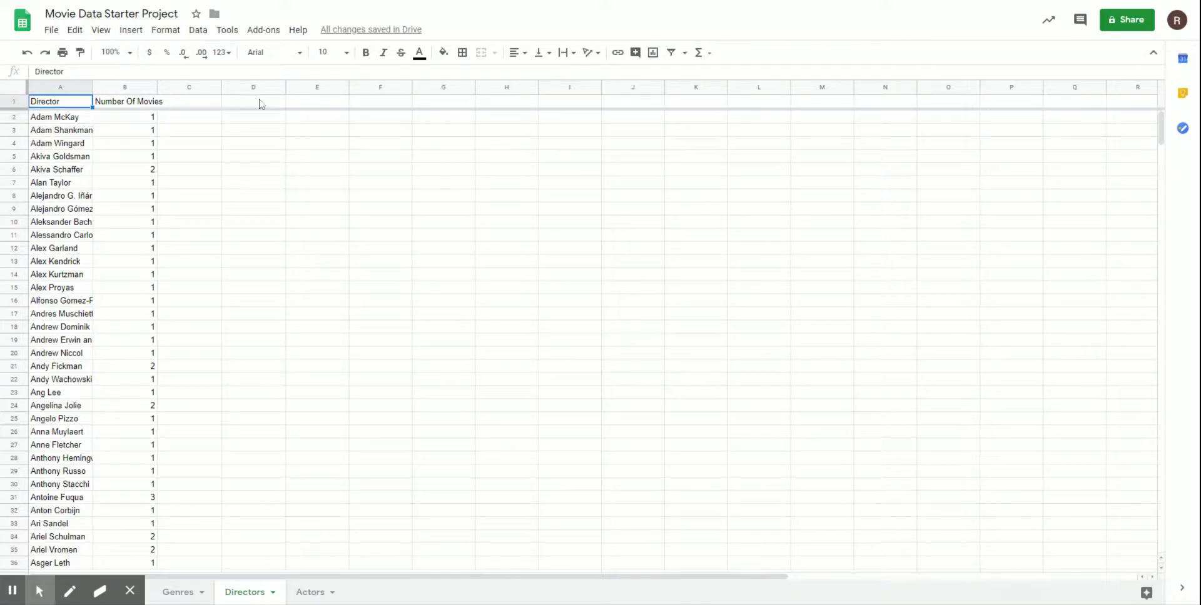
{"action": "left_click", "coordinate": [669, 53]}
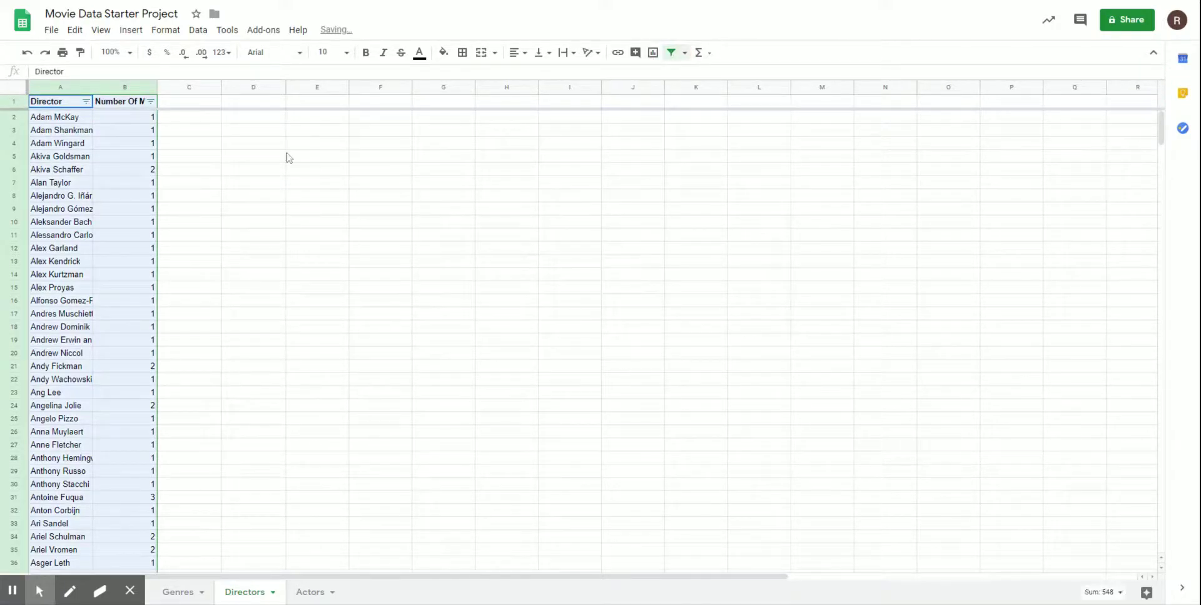
{"action": "double_click", "coordinate": [92, 87]}
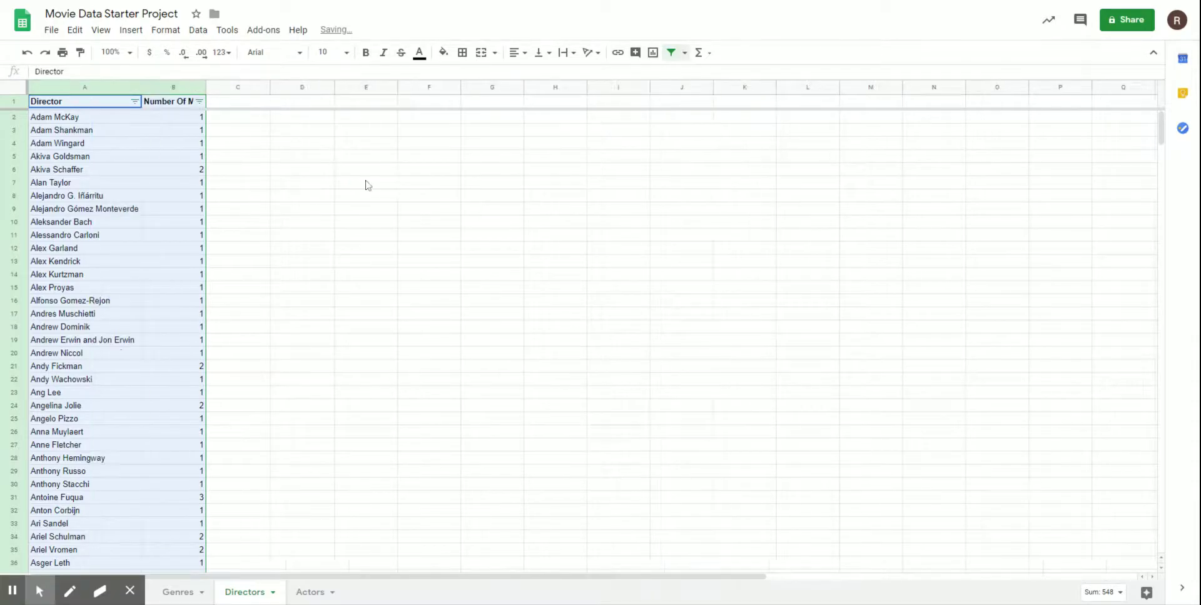
{"action": "left_click_drag", "start_coordinate": [206, 87], "coordinate": [229, 87]}
Step: Sort the Directors table by Number Of Movies in ascending order and select the first count, B2
{"action": "left_click", "coordinate": [222, 101]}
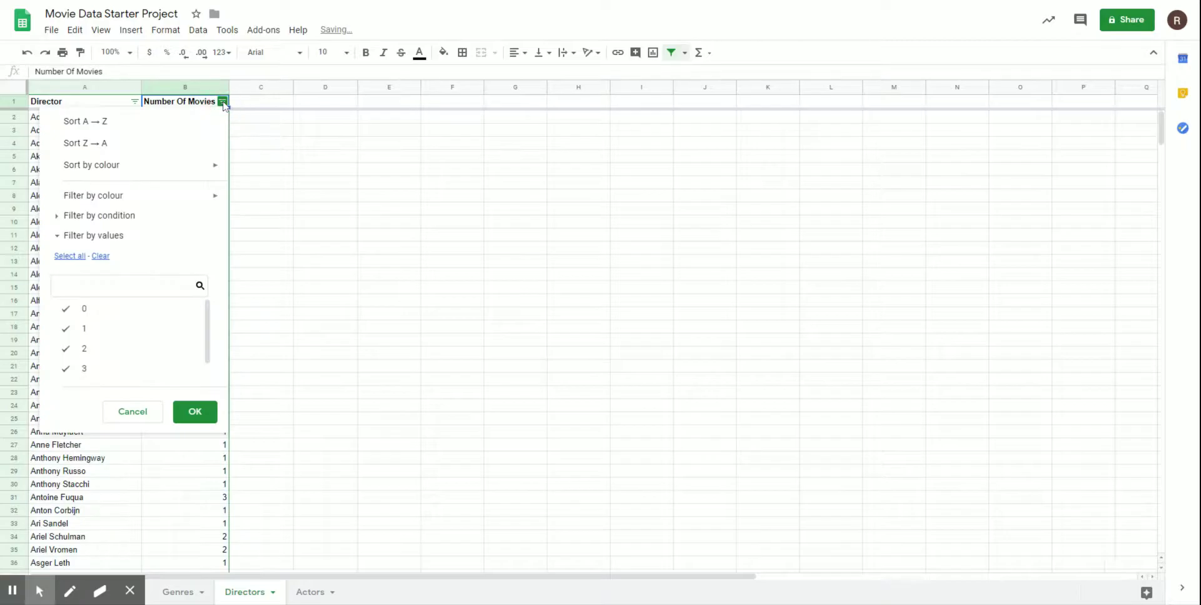
{"action": "left_click", "coordinate": [112, 122]}
{"action": "left_click", "coordinate": [179, 119]}
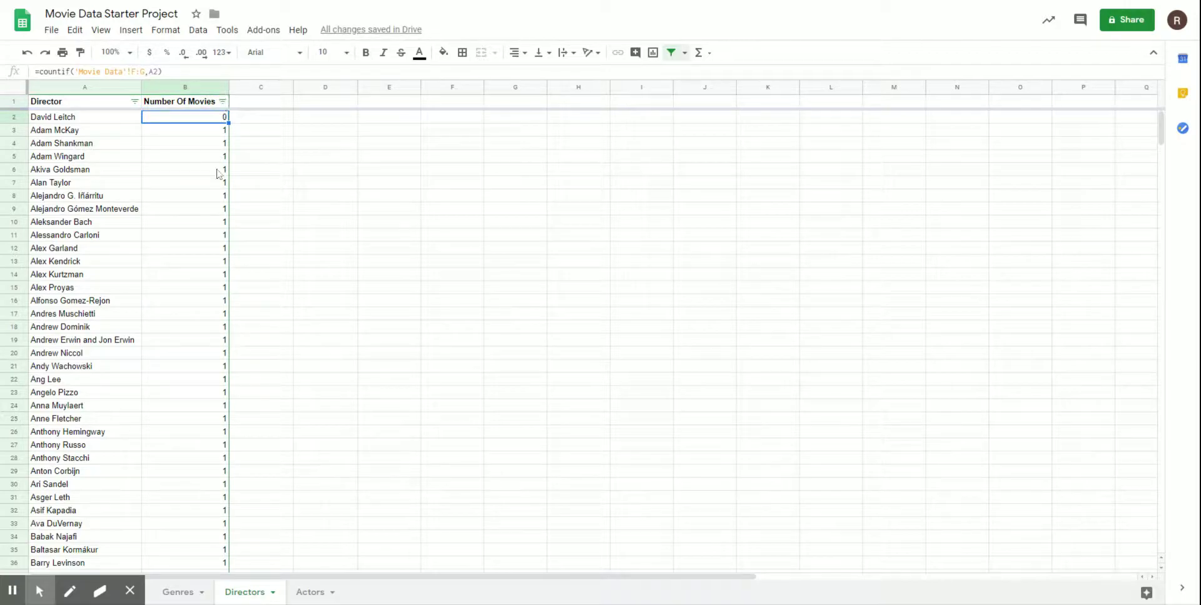
Step: Sort the Directors table by Number Of Movies in descending order to view the highest counts, and restore the ascending order
{"action": "left_click", "coordinate": [222, 101]}
{"action": "left_click", "coordinate": [121, 145]}
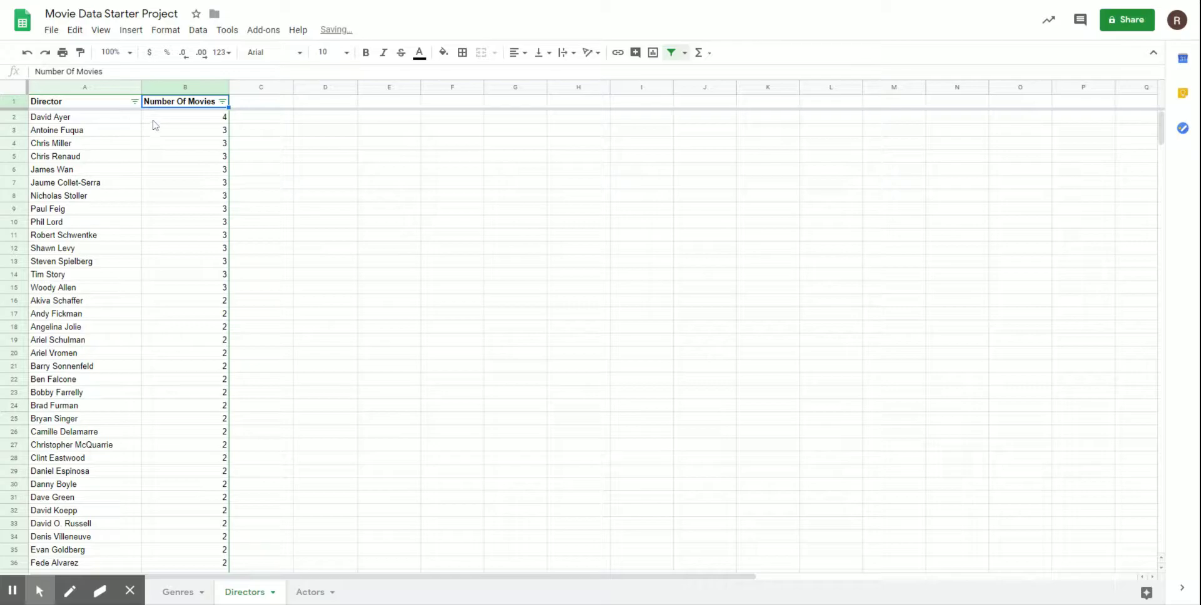
{"action": "left_click", "coordinate": [222, 101]}
{"action": "left_click", "coordinate": [183, 121]}
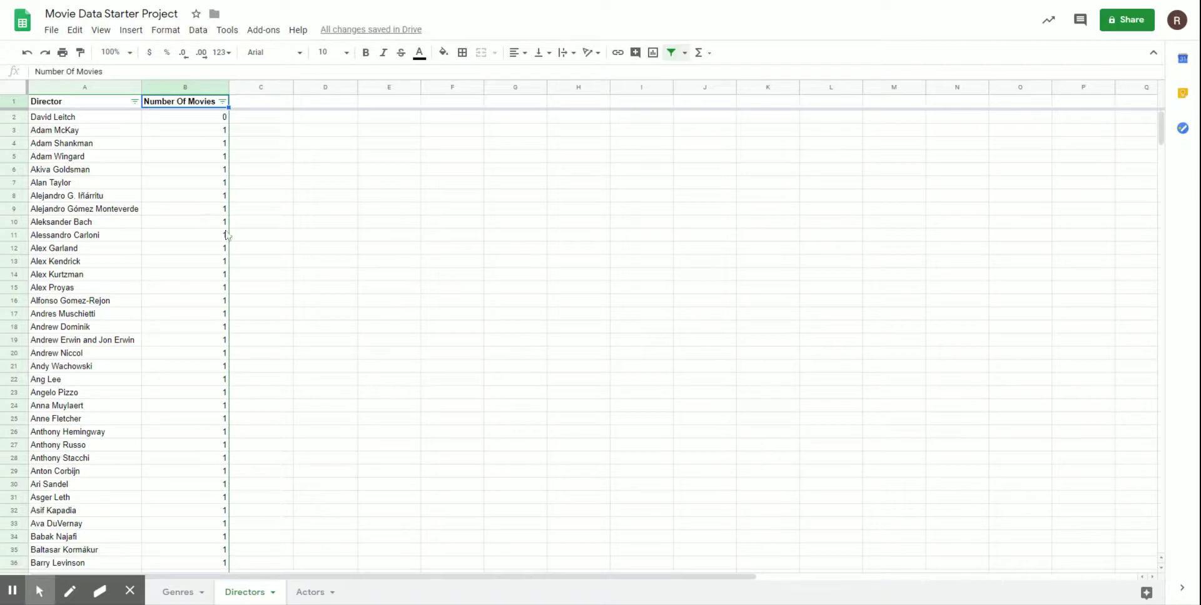
Step: Search the movie data sheet for "leit" to locate the director whose count is 0
{"action": "left_click", "coordinate": [150, 596]}
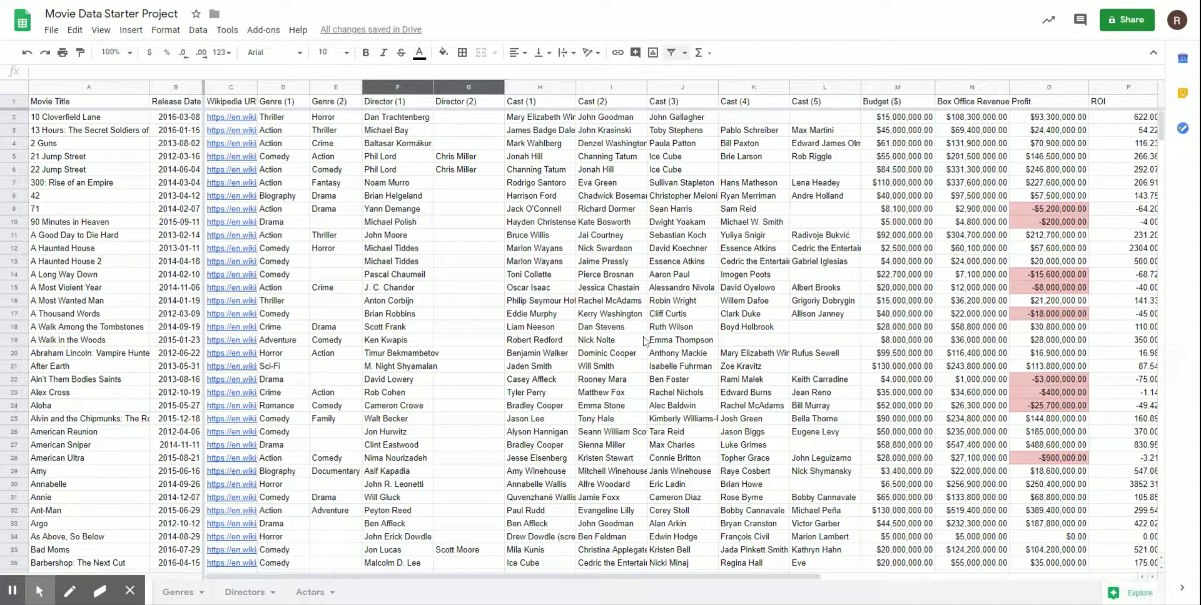
{"action": "key", "text": "ctrl+f"}
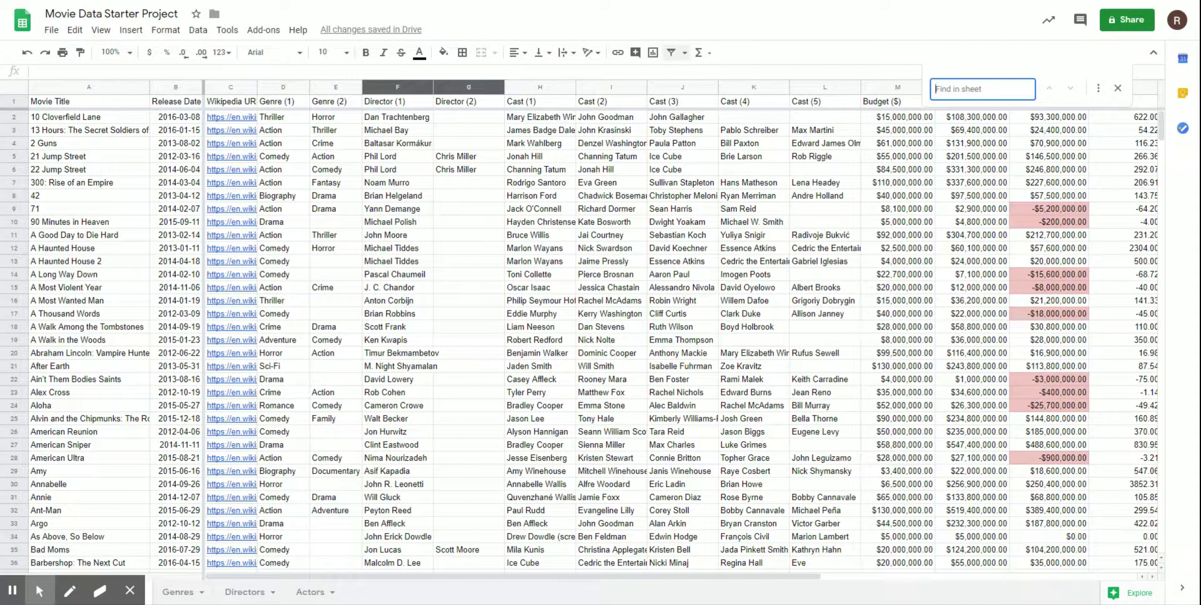
{"action": "type", "text": "leit"}
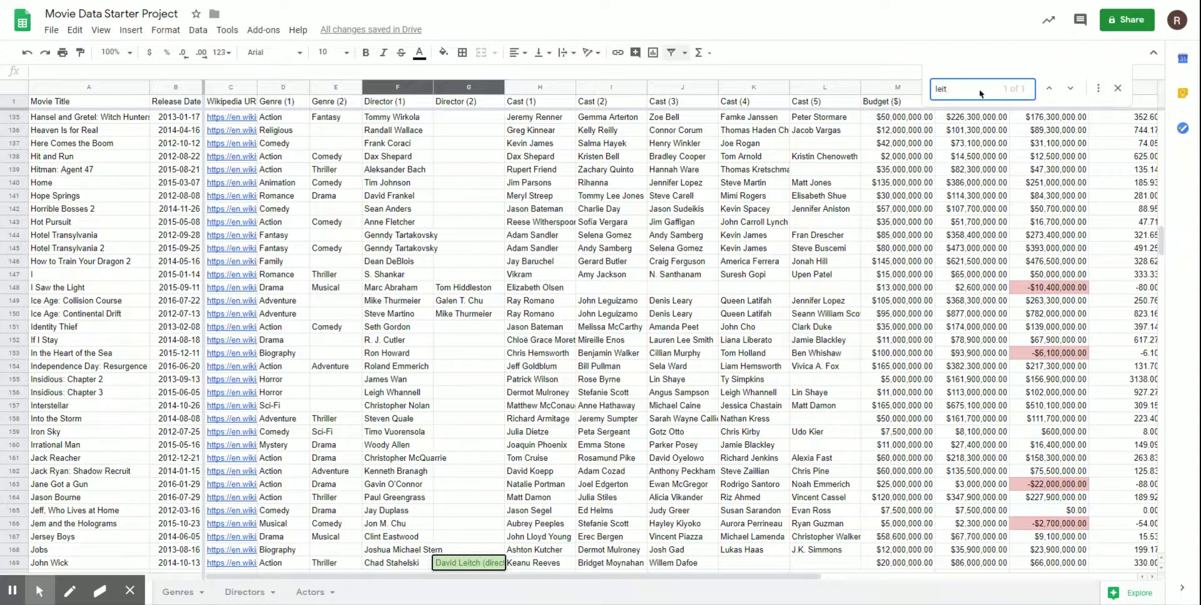
{"action": "scroll", "coordinate": [535, 343], "scroll_direction": "down", "scroll_amount": 3}
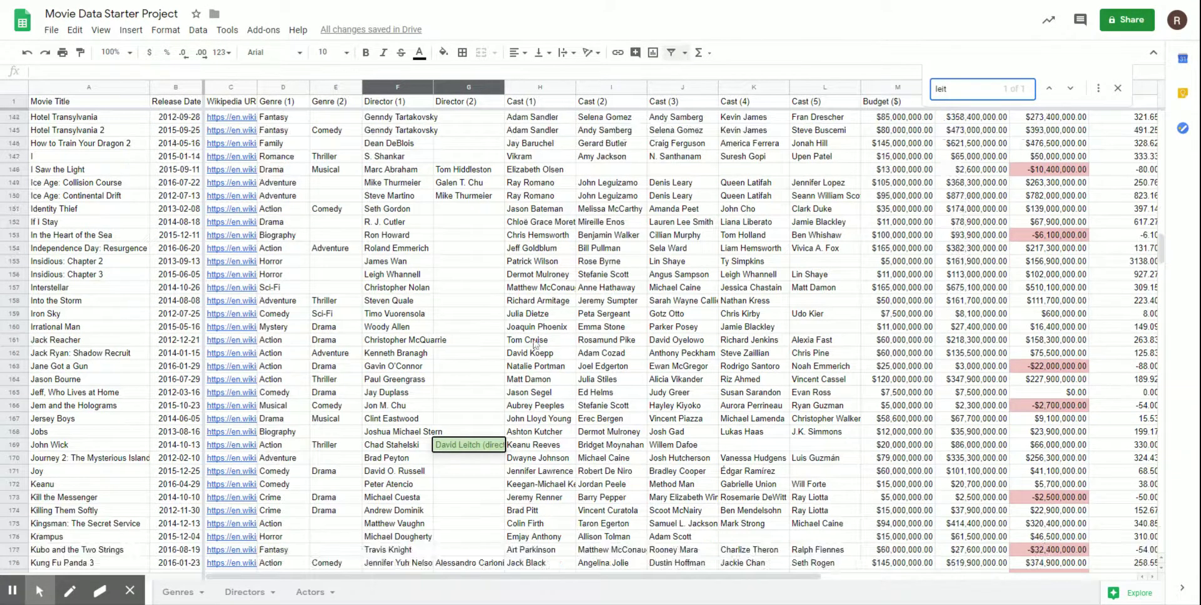
Step: Remove the trailing "(director" text from the Director (2) cell in the John Wick row
{"action": "left_click", "coordinate": [491, 445]}
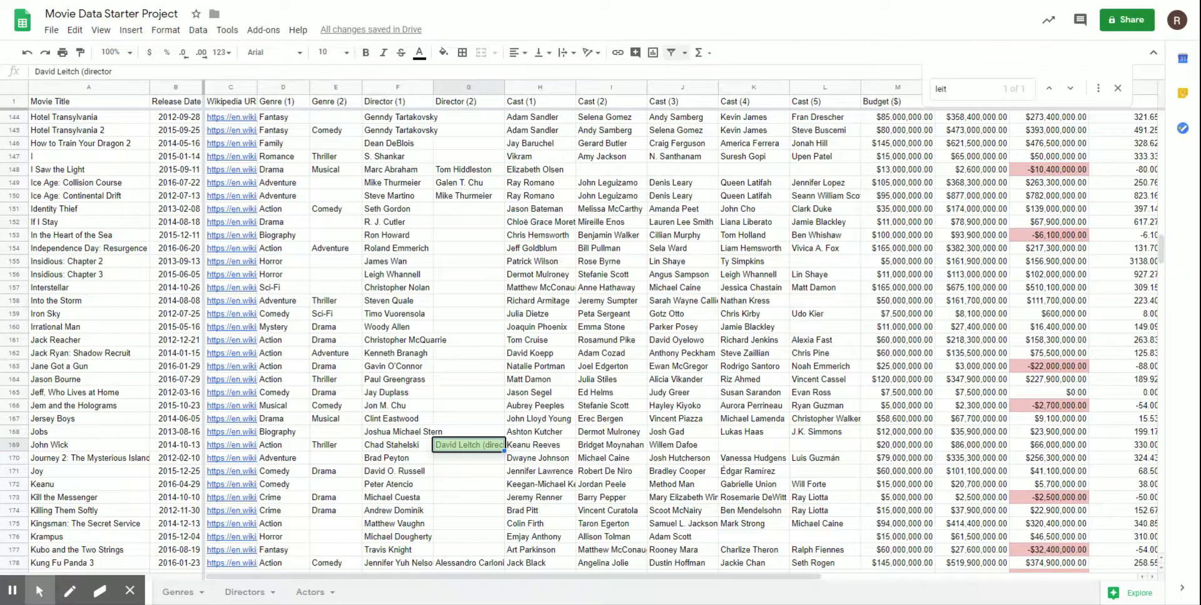
{"action": "left_click_drag", "start_coordinate": [81, 71], "coordinate": [174, 71]}
{"action": "key", "text": "BackSpace"}
{"action": "key", "text": "Return"}
{"action": "key", "text": "Down"}
{"action": "key", "text": "Down"}
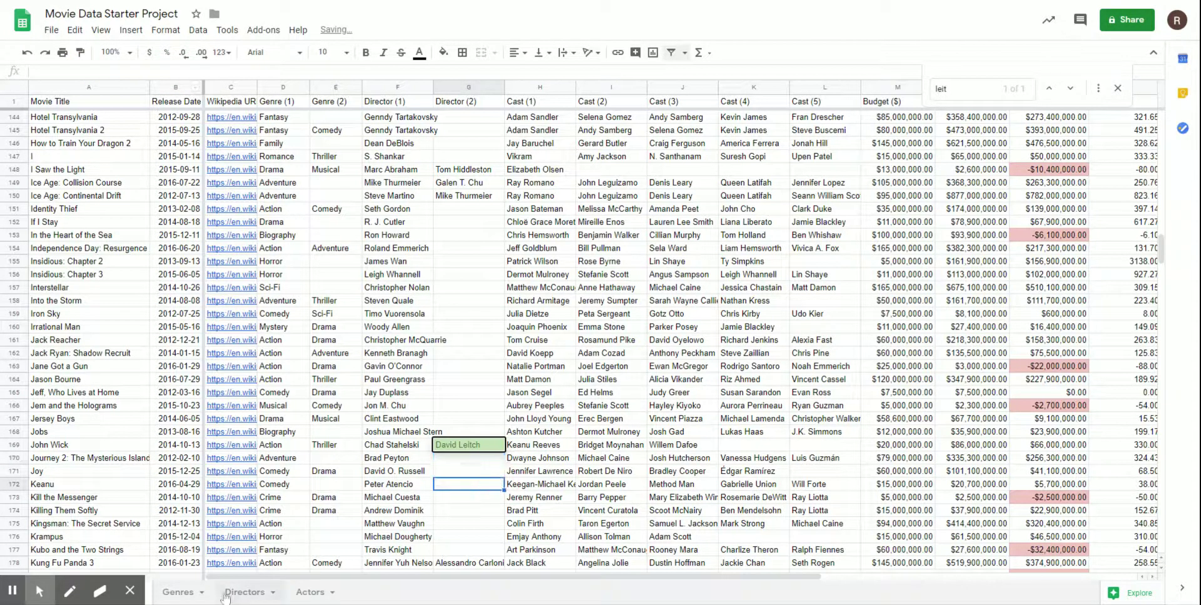
Step: Check the first director's recalculated movie count on the Directors sheet and close the search
{"action": "left_click", "coordinate": [247, 593]}
{"action": "left_click", "coordinate": [188, 123]}
{"action": "left_click", "coordinate": [298, 176]}
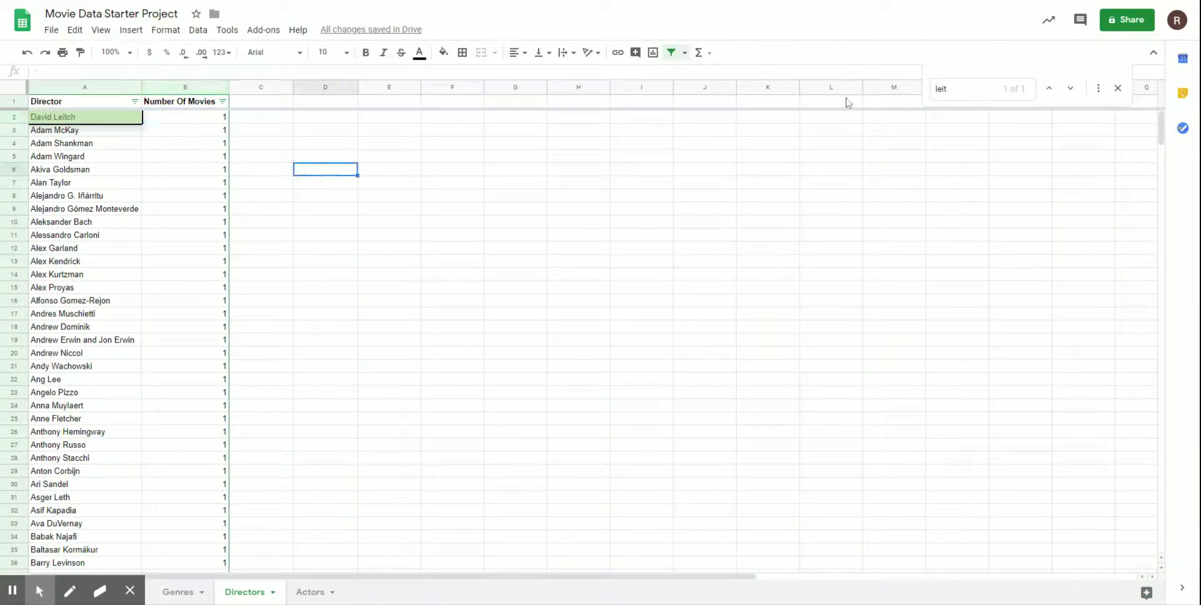
{"action": "left_click", "coordinate": [1118, 88]}
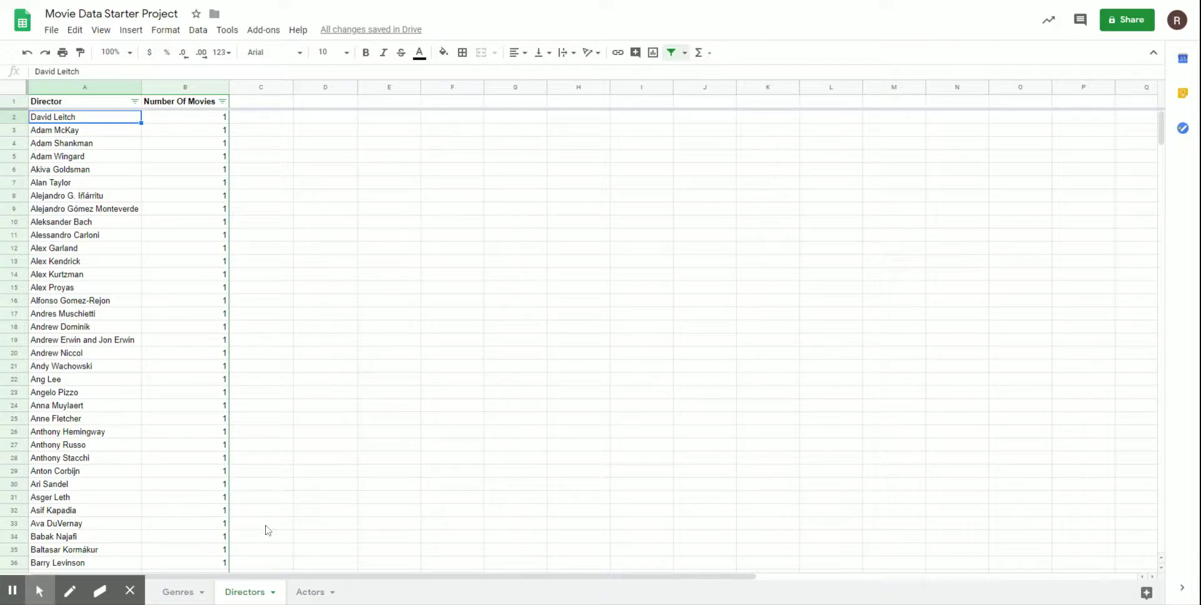
Step: Add the header "AVG ROI" in cell C1 of the Genres sheet
{"action": "left_click", "coordinate": [181, 596]}
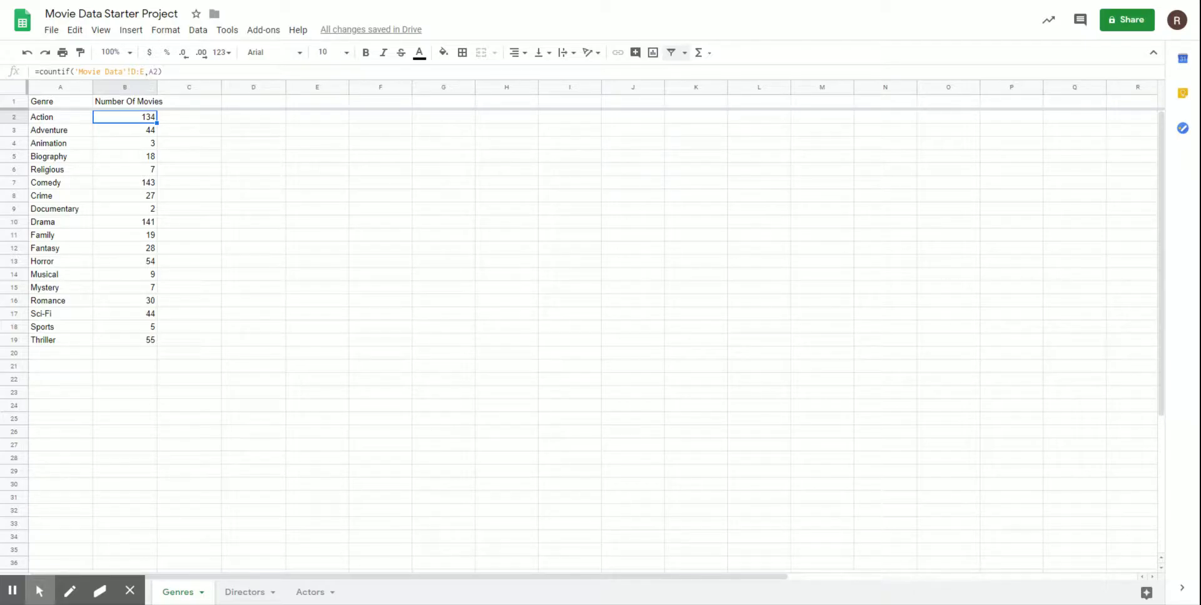
{"action": "left_click", "coordinate": [134, 134]}
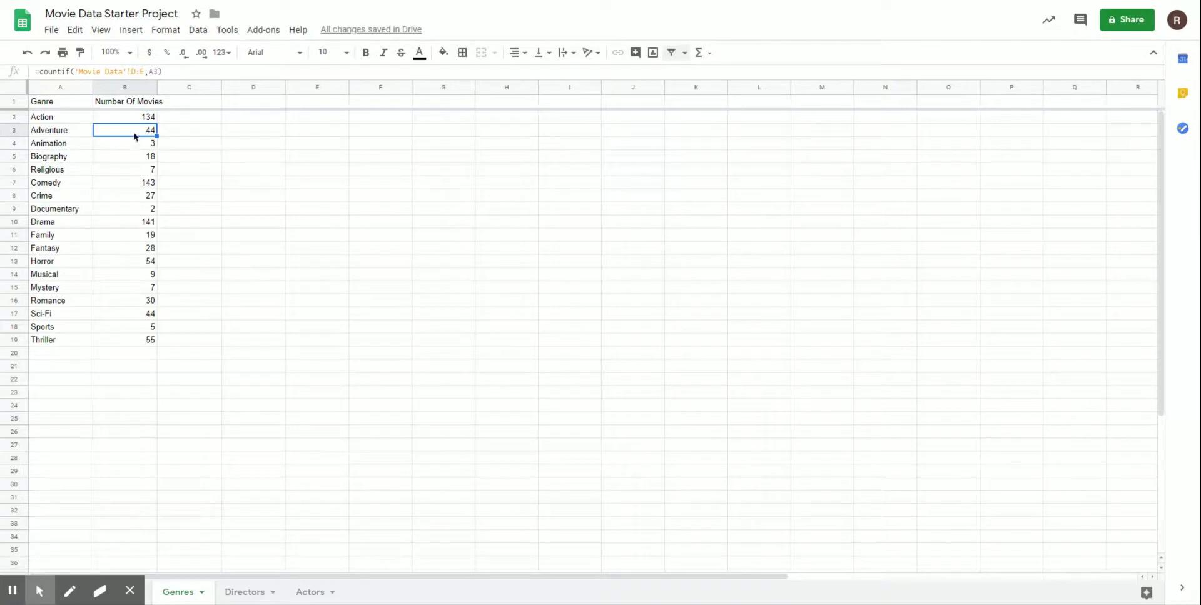
{"action": "left_click", "coordinate": [201, 105]}
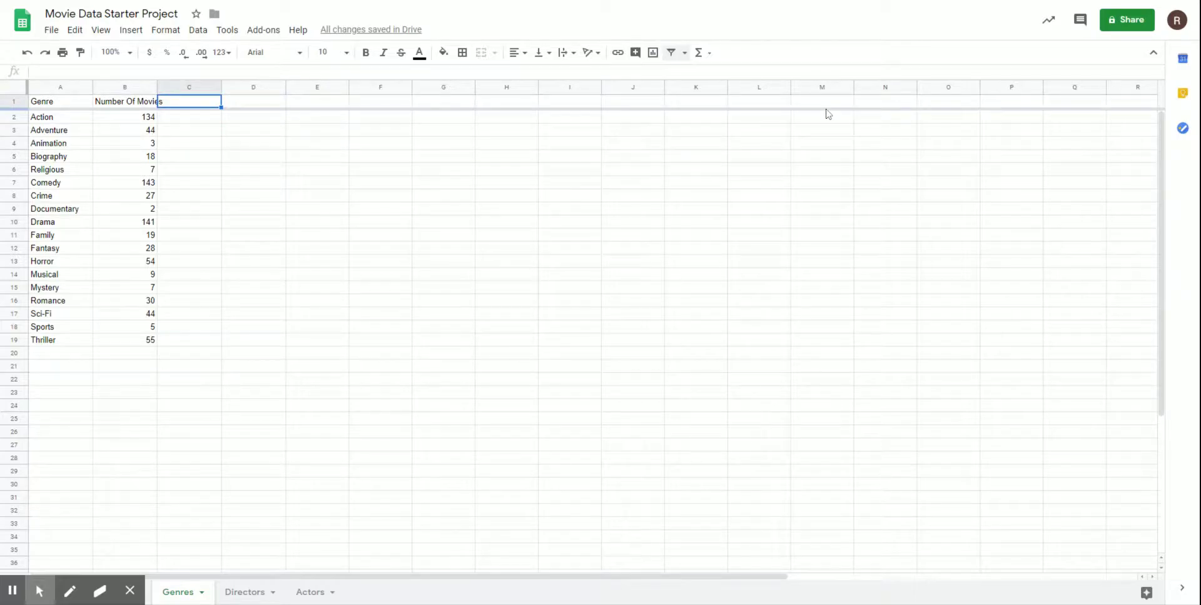
{"action": "type", "text": "AVG ROI"}
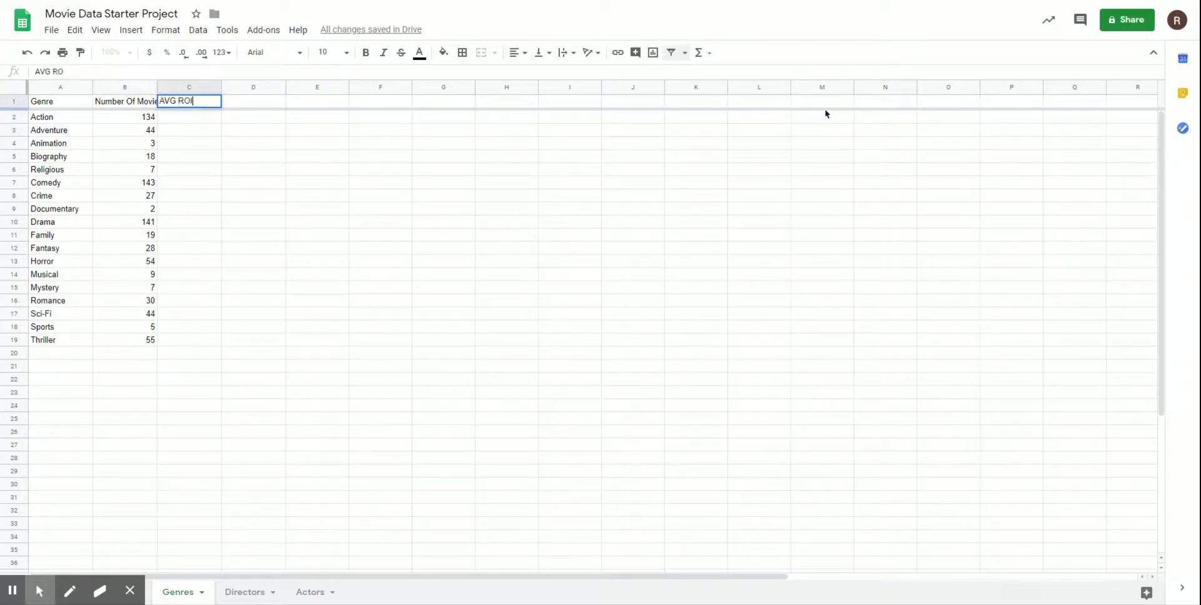
{"action": "key", "text": "Return"}
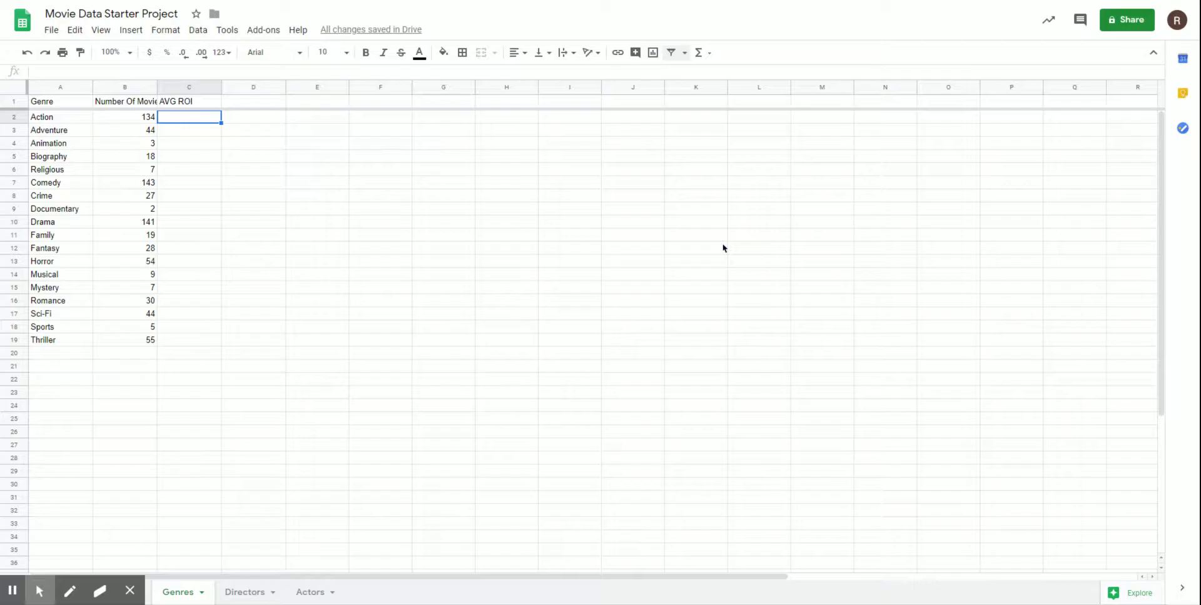
Step: Start a formula in cell C2 of the Genres sheet with nested ARRAYFORMULA, AVERAGE and IF functions
{"action": "type", "text": "="}
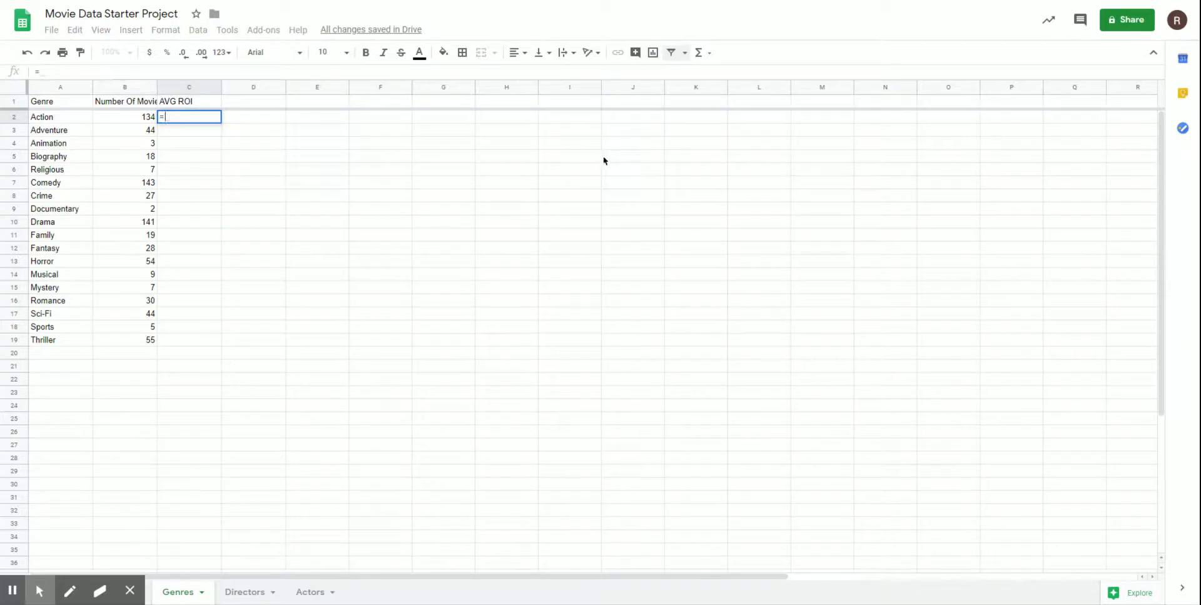
{"action": "type", "text": "arrayformula"}
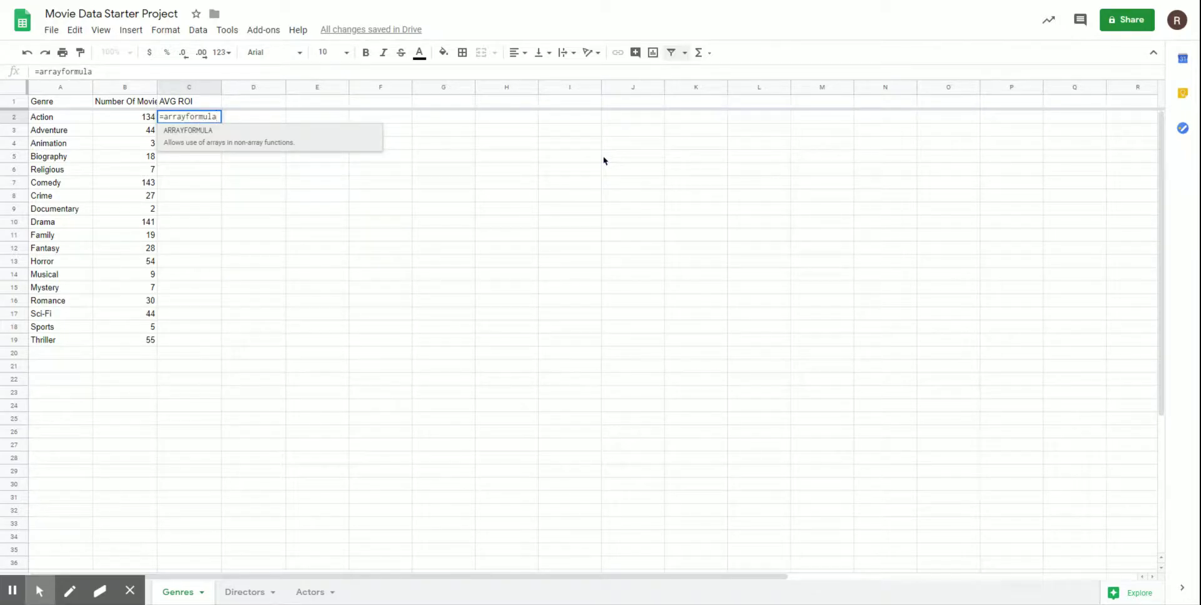
{"action": "type", "text": "("}
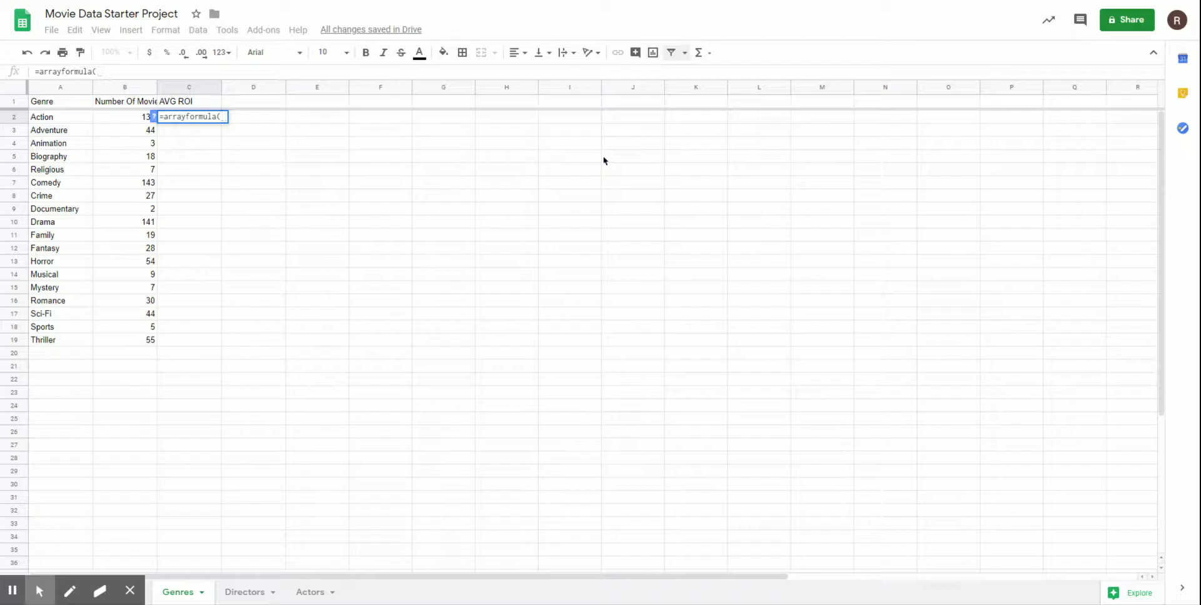
{"action": "type", "text": "average"}
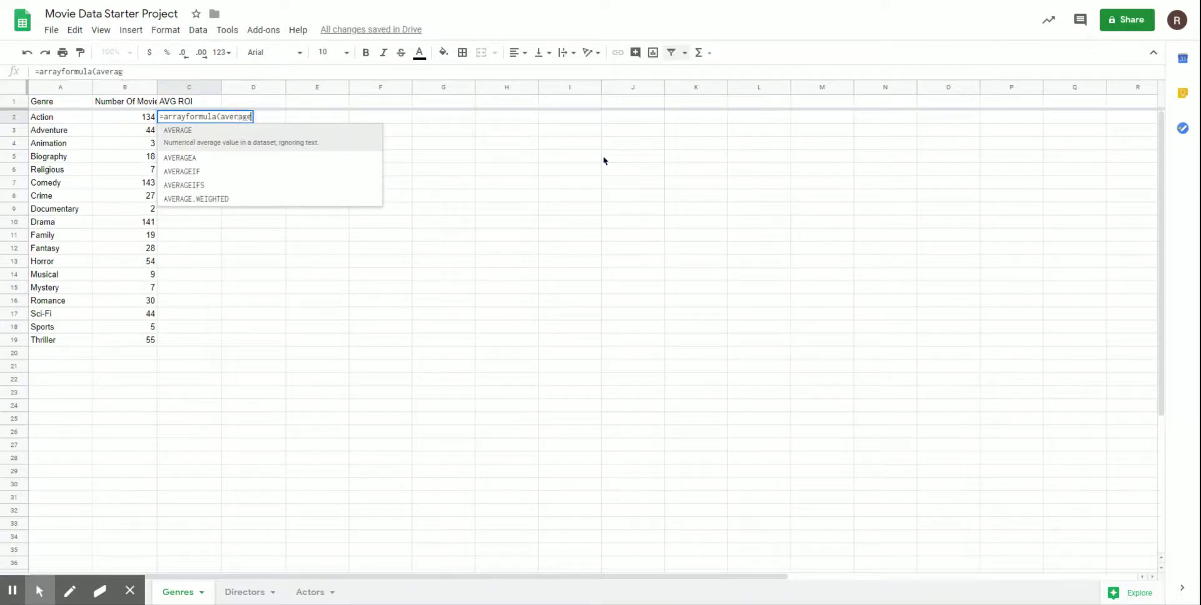
{"action": "type", "text": "("}
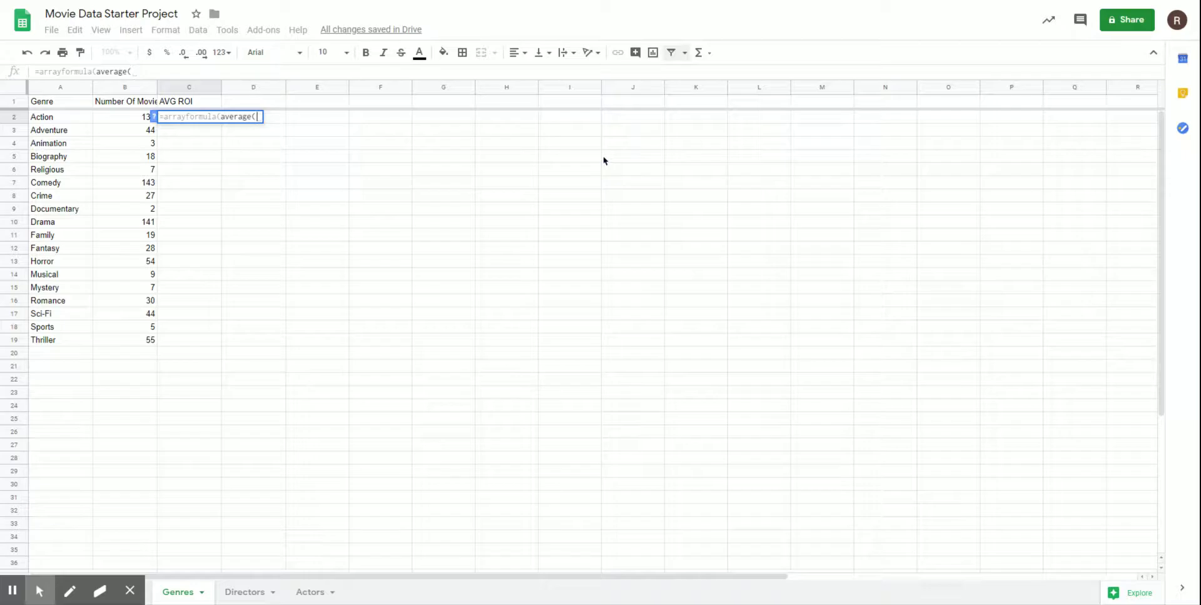
{"action": "type", "text": "if"}
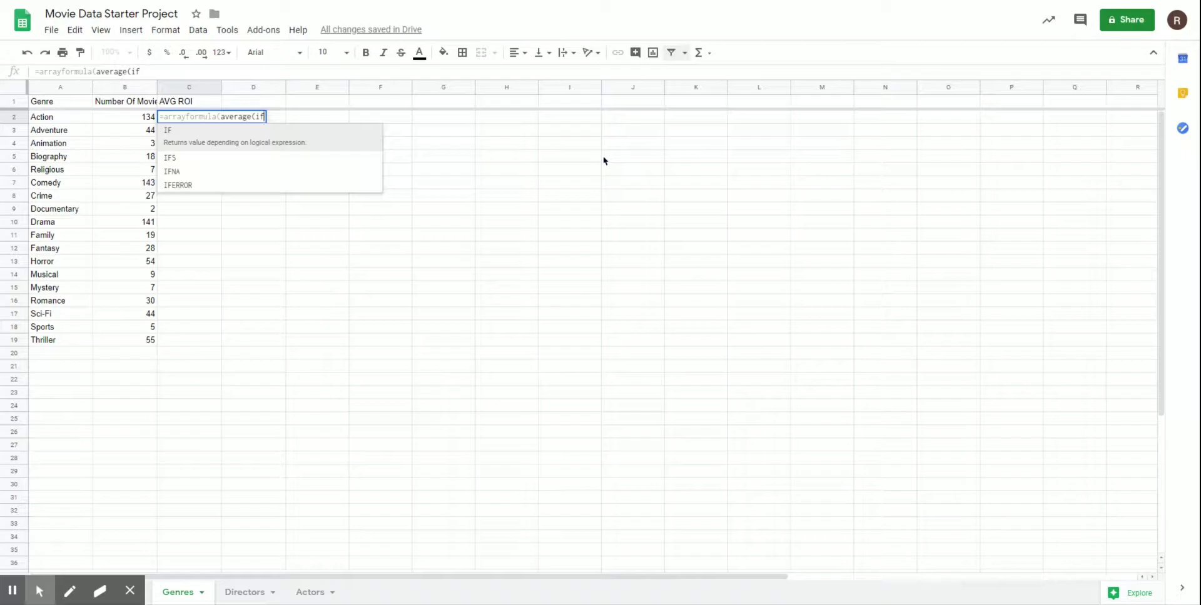
{"action": "type", "text": "("}
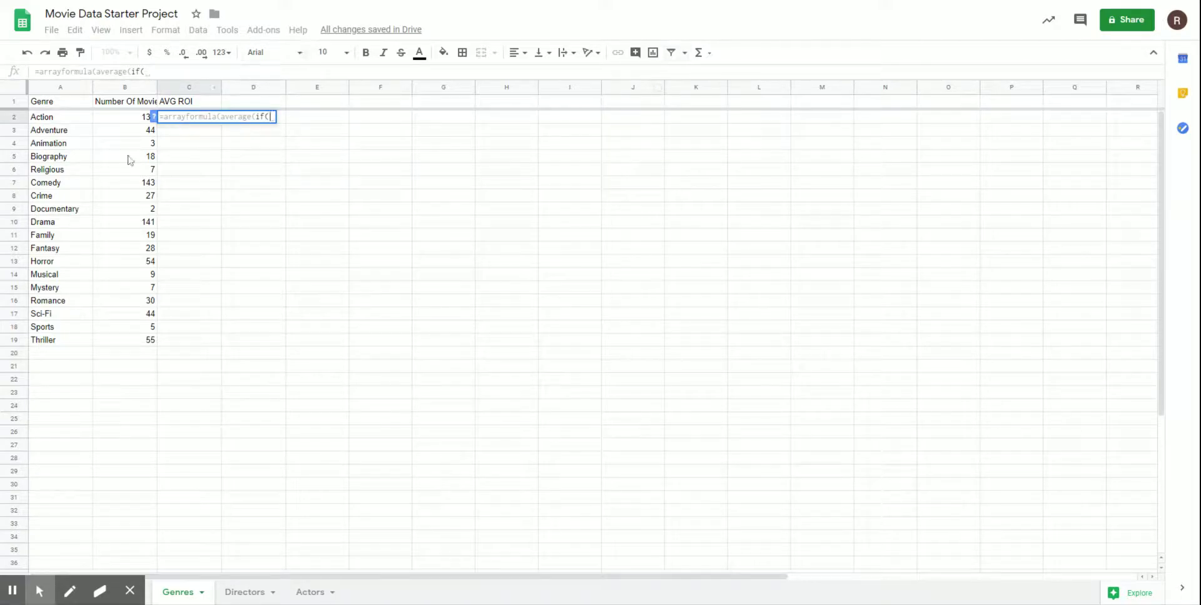
Step: Set the IF condition to compare the genre columns 'Movie Data'!D:E with cell A2
{"action": "left_click", "coordinate": [150, 600]}
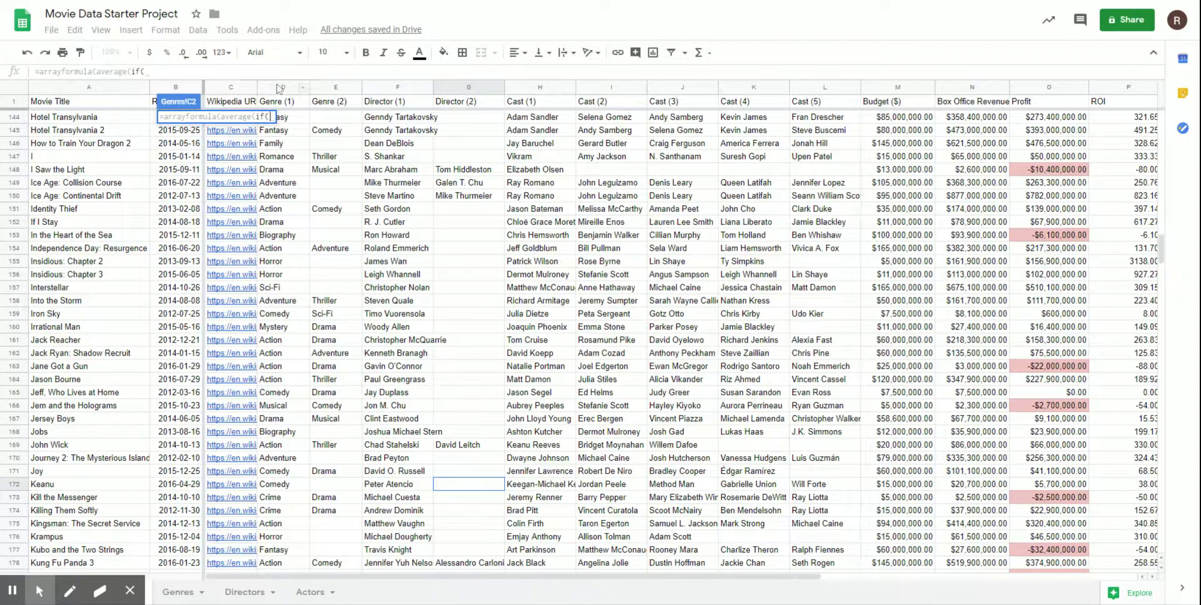
{"action": "left_click_drag", "start_coordinate": [279, 89], "coordinate": [327, 88]}
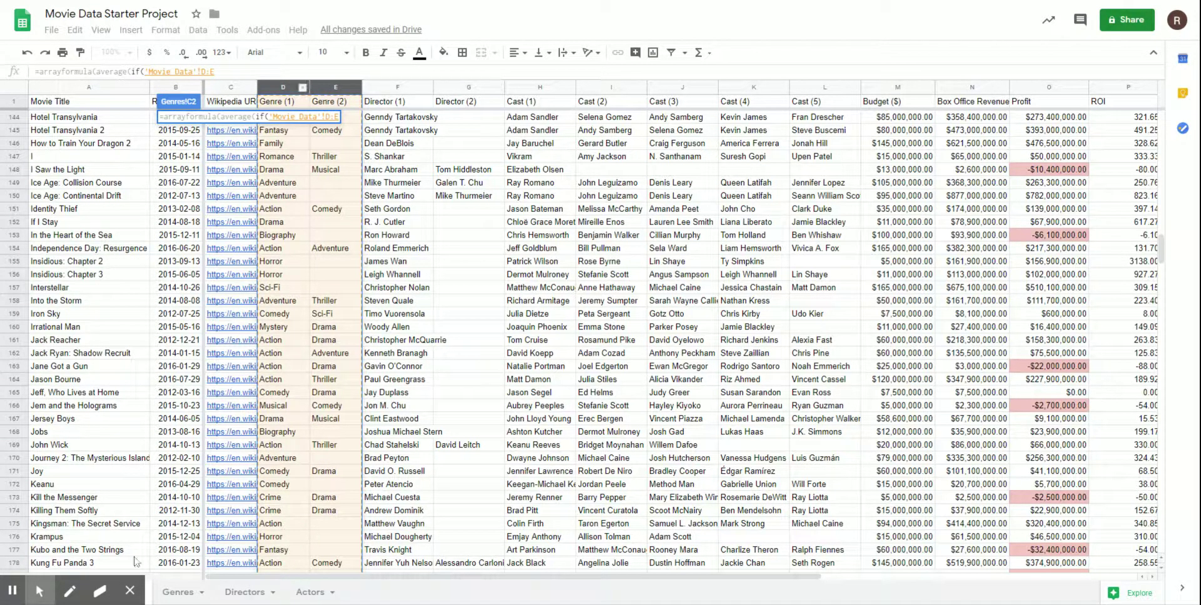
{"action": "left_click", "coordinate": [182, 592]}
{"action": "left_click", "coordinate": [250, 72]}
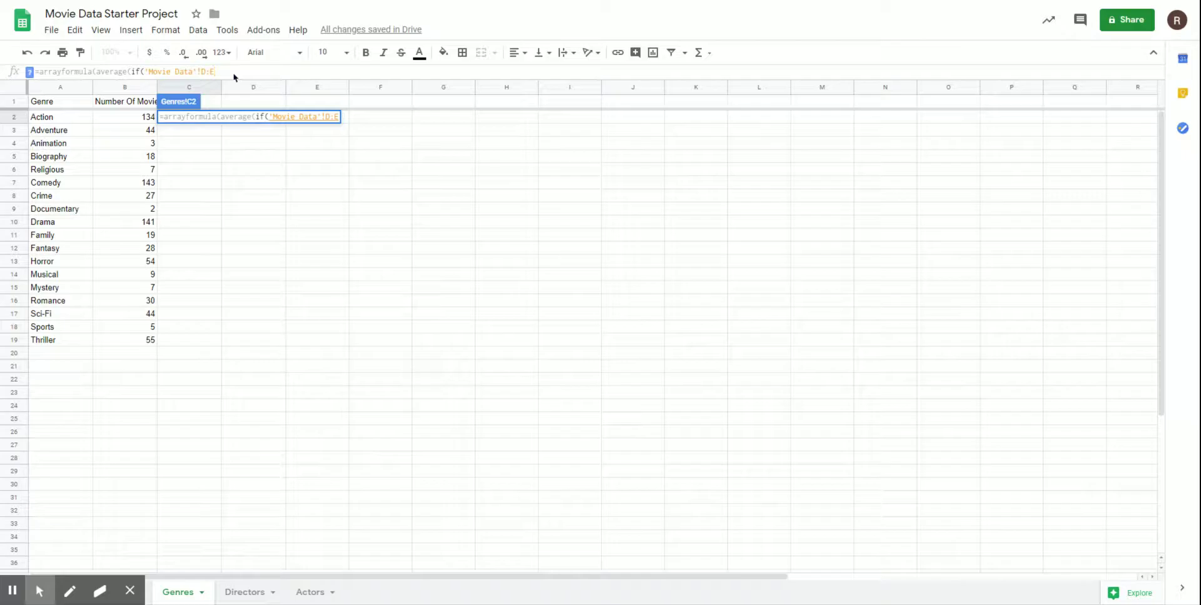
{"action": "type", "text": "="}
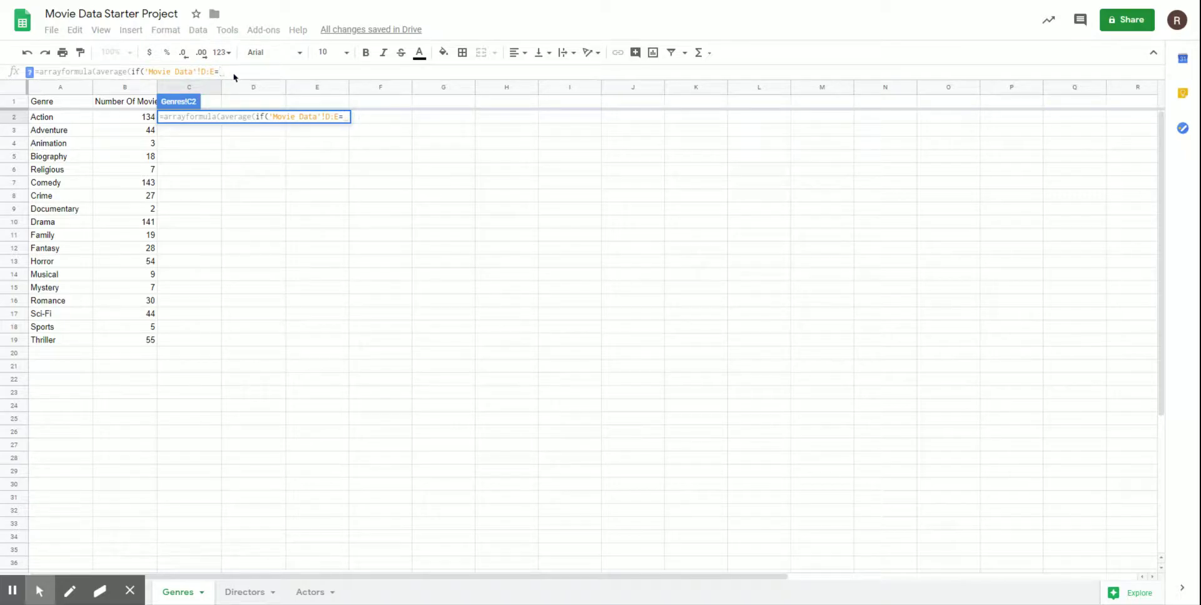
{"action": "left_click", "coordinate": [72, 118]}
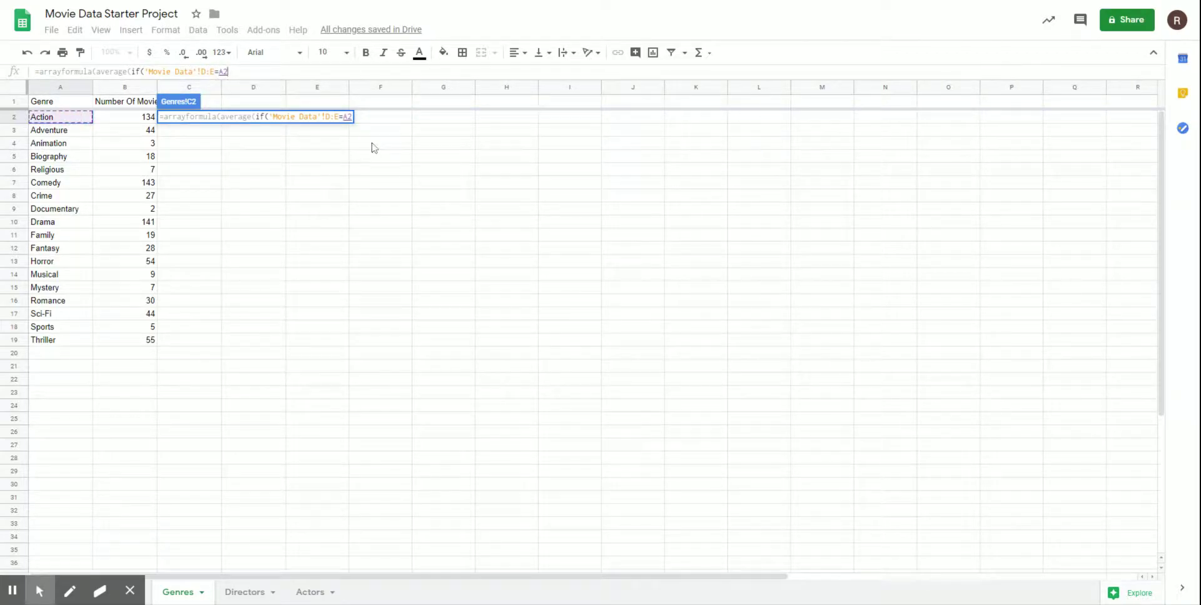
{"action": "type", "text": ","}
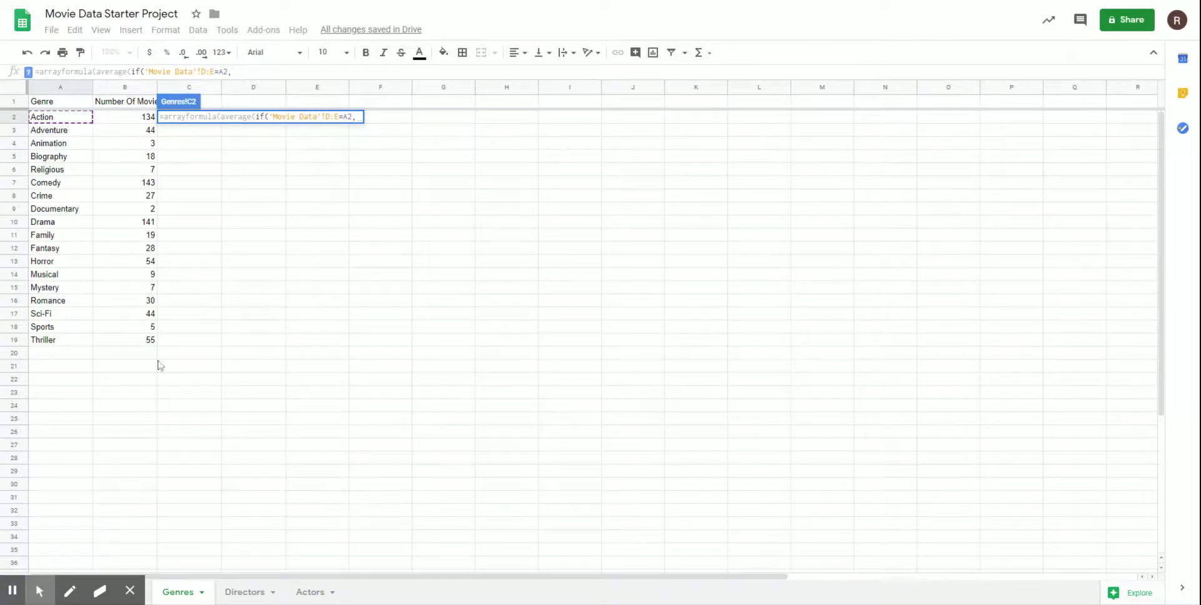
Step: Use the ROI column 'Movie Data'!P:P as the IF result and complete the array formula in C2
{"action": "left_click", "coordinate": [153, 594]}
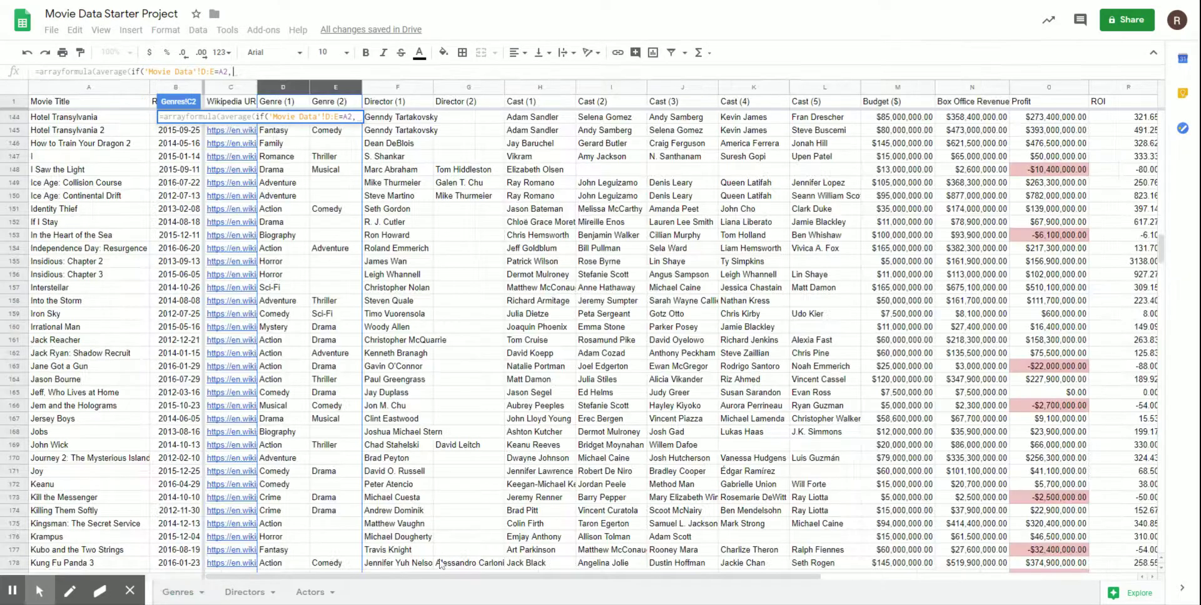
{"action": "left_click_drag", "start_coordinate": [529, 581], "coordinate": [640, 580]}
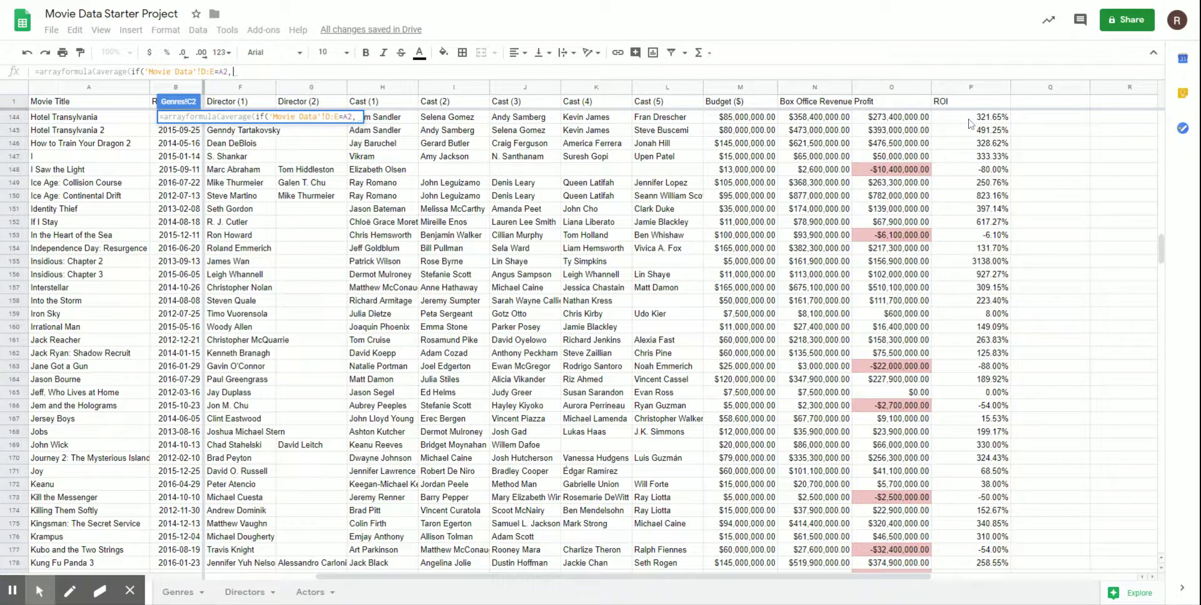
{"action": "left_click", "coordinate": [973, 87]}
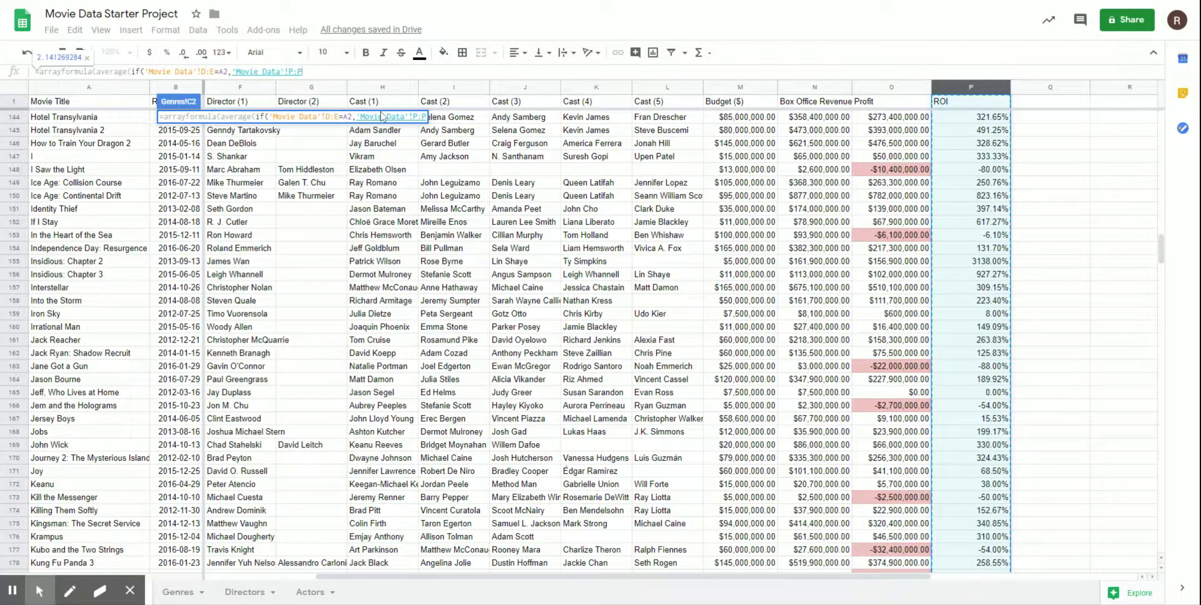
{"action": "type", "text": ")))"}
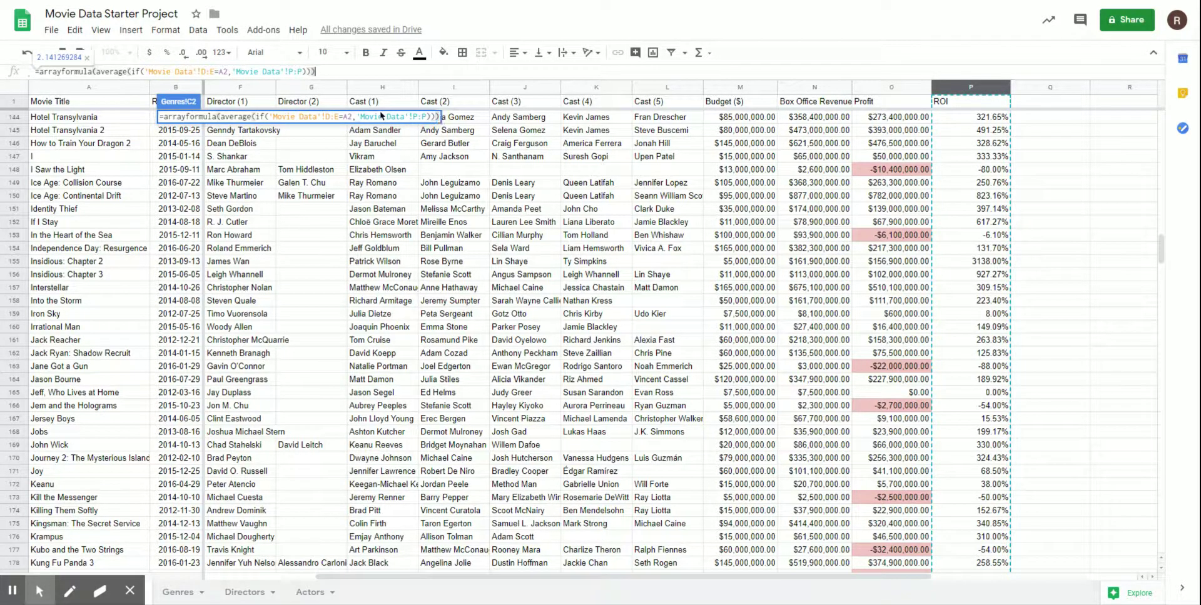
{"action": "key", "text": "Return"}
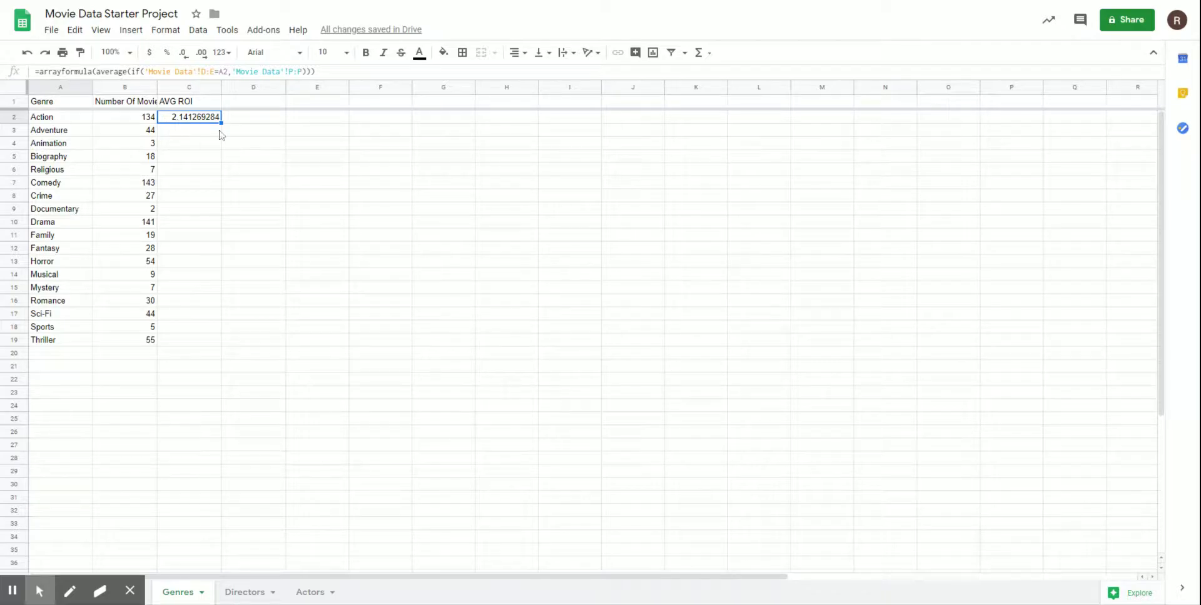
Step: Fill the AVG ROI formula from C2 down to C19 and format the range as percentages
{"action": "left_click_drag", "start_coordinate": [221, 123], "coordinate": [221, 344]}
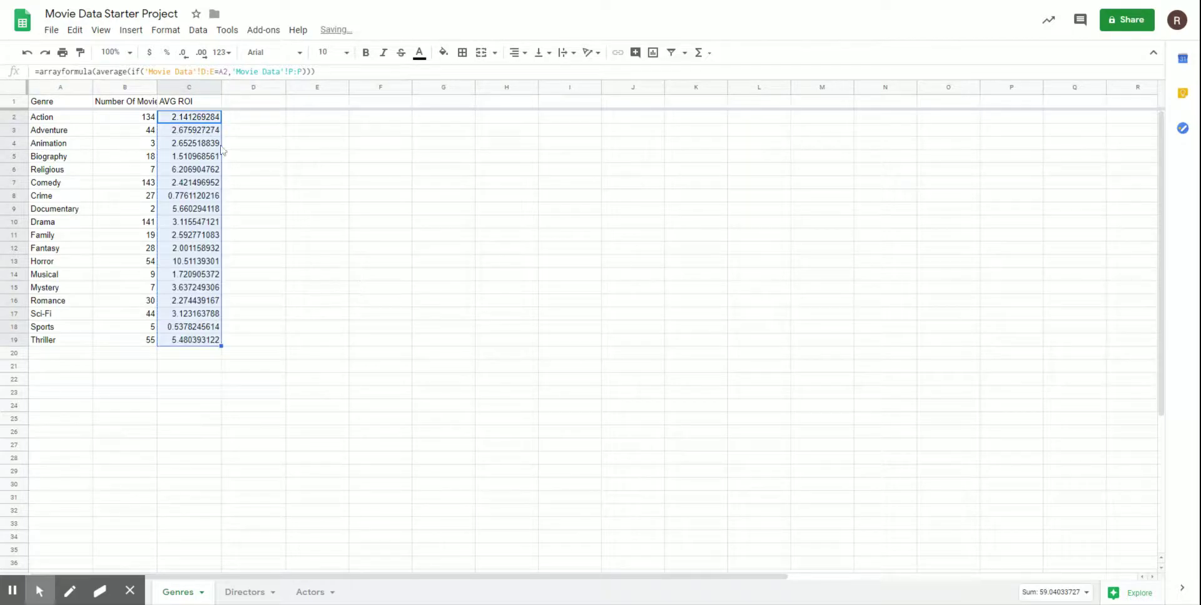
{"action": "left_click", "coordinate": [167, 54]}
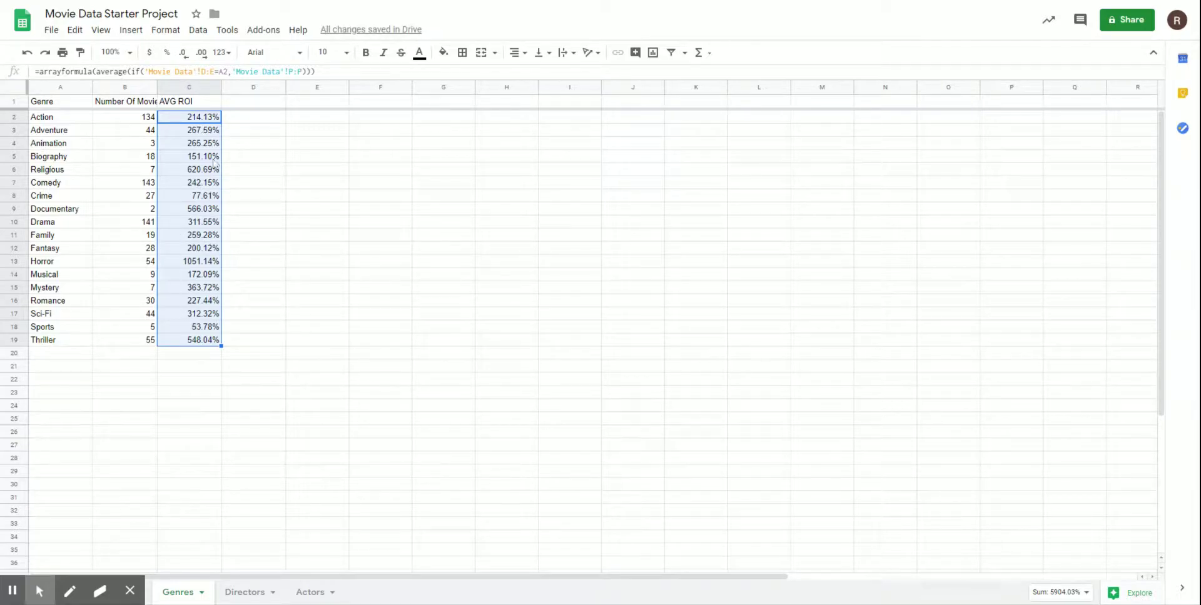
Step: Add a filter to the headers in A1:C1 and sort the genres by AVG ROI in Z → A order
{"action": "left_click_drag", "start_coordinate": [89, 108], "coordinate": [206, 102]}
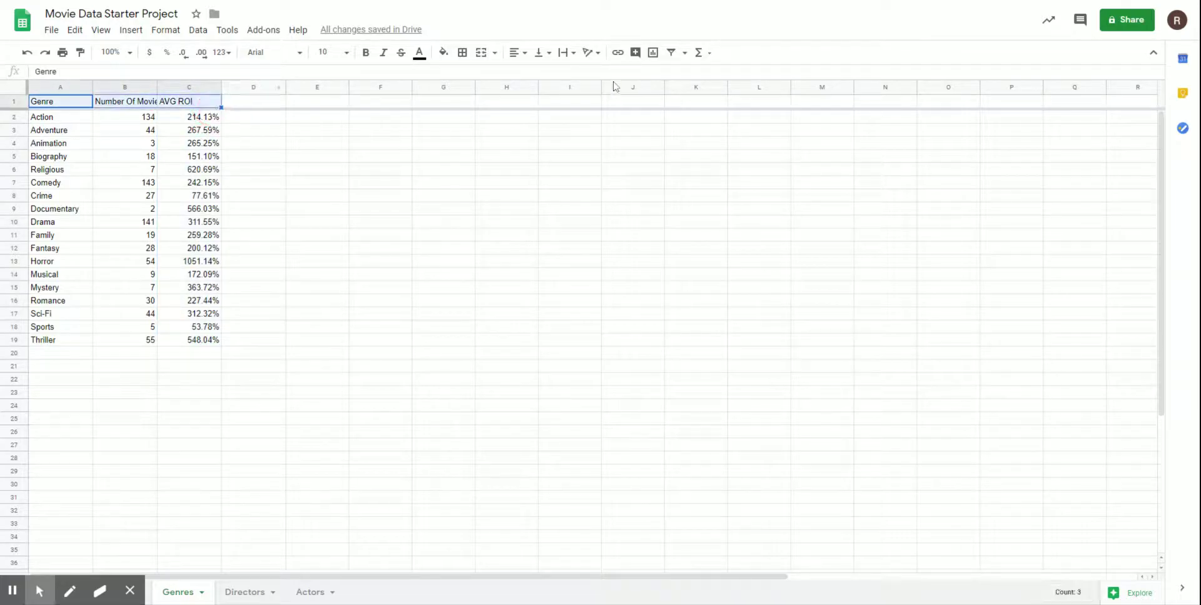
{"action": "left_click", "coordinate": [671, 52]}
{"action": "left_click", "coordinate": [279, 147]}
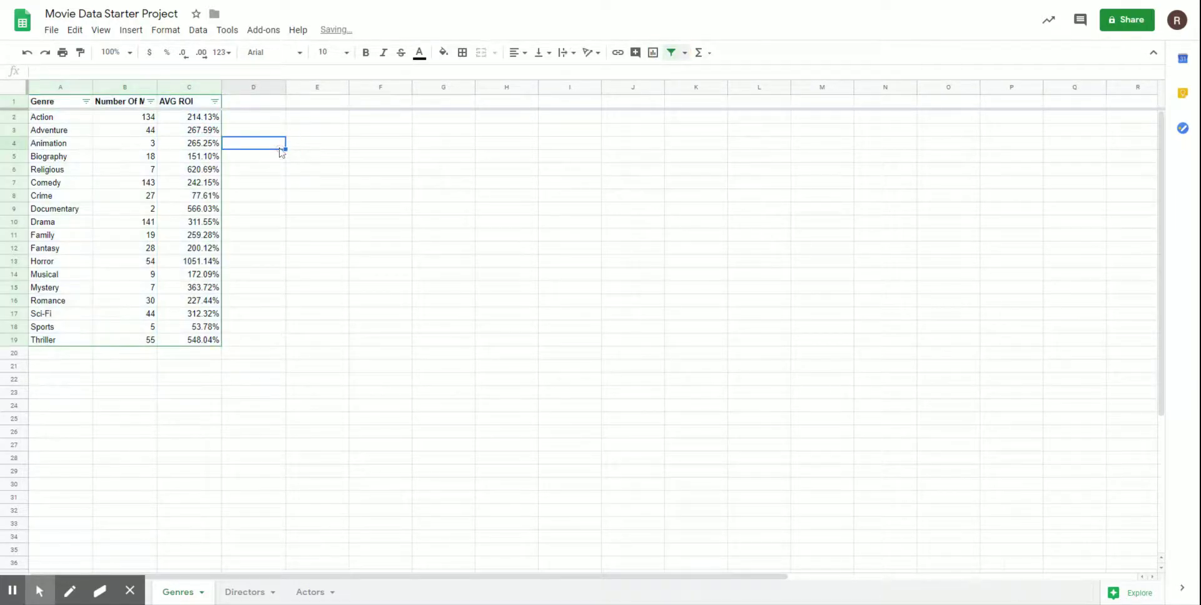
{"action": "left_click", "coordinate": [215, 102]}
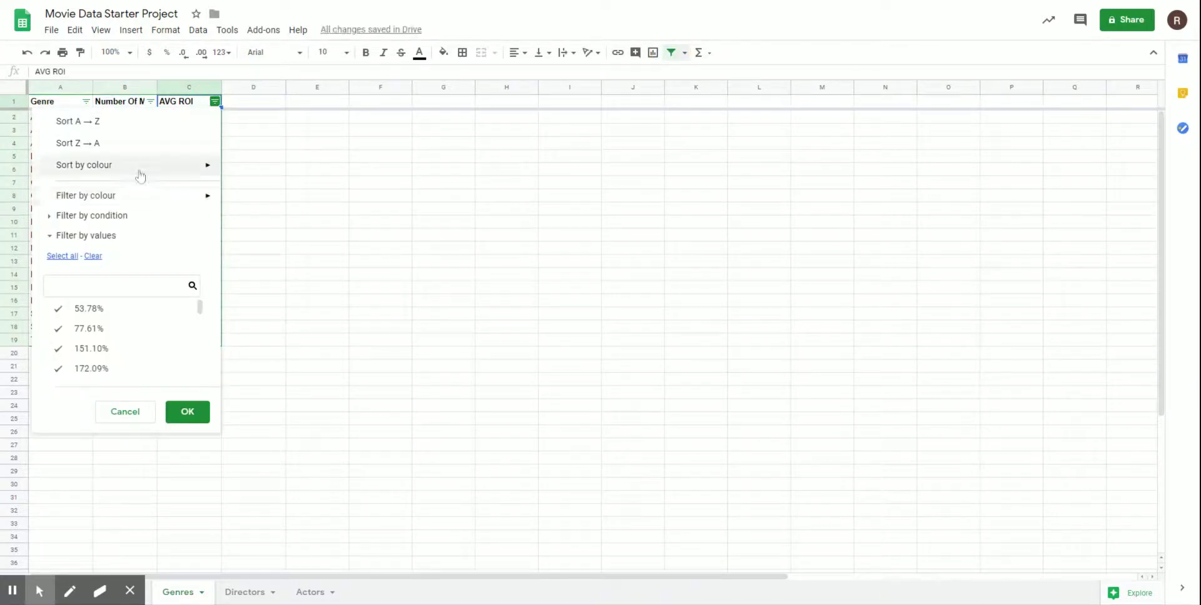
{"action": "left_click", "coordinate": [108, 143]}
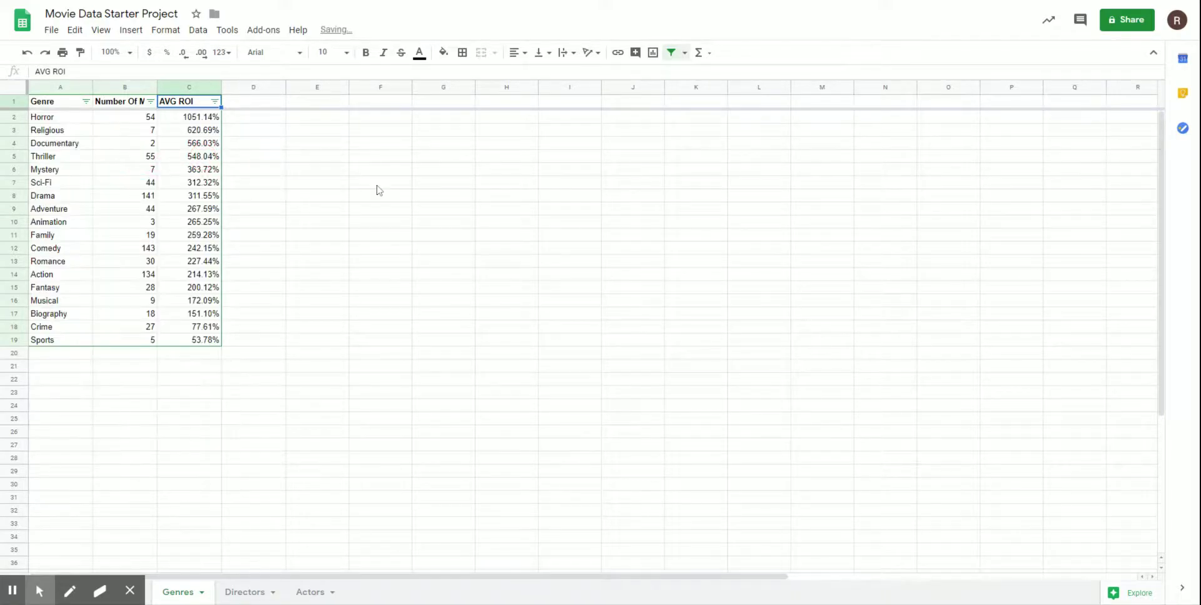
Step: Compare the highest and lowest average ROI with the number of movies in the Sports, Documentary, Horror and Drama rows
{"action": "left_click", "coordinate": [197, 121]}
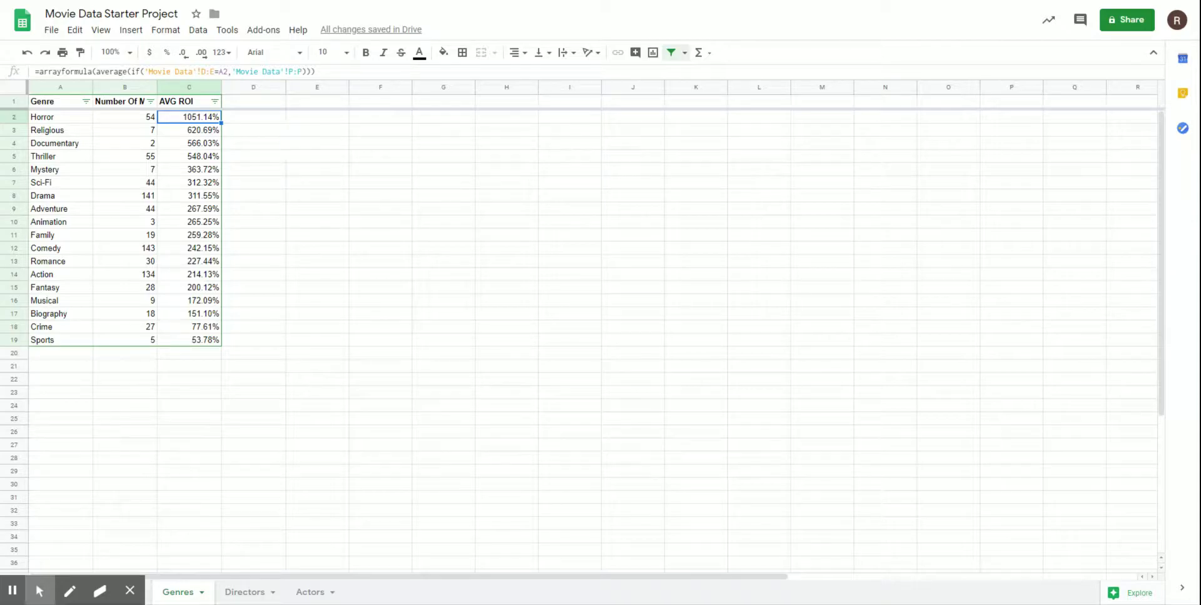
{"action": "left_click", "coordinate": [204, 341]}
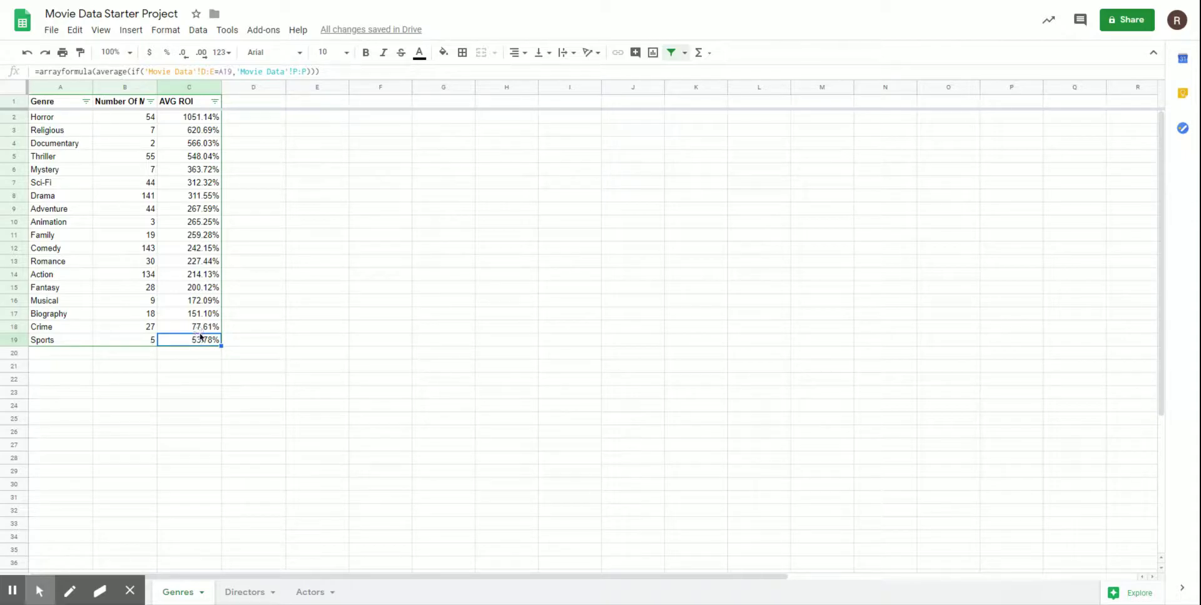
{"action": "left_click", "coordinate": [152, 342]}
{"action": "left_click", "coordinate": [130, 146]}
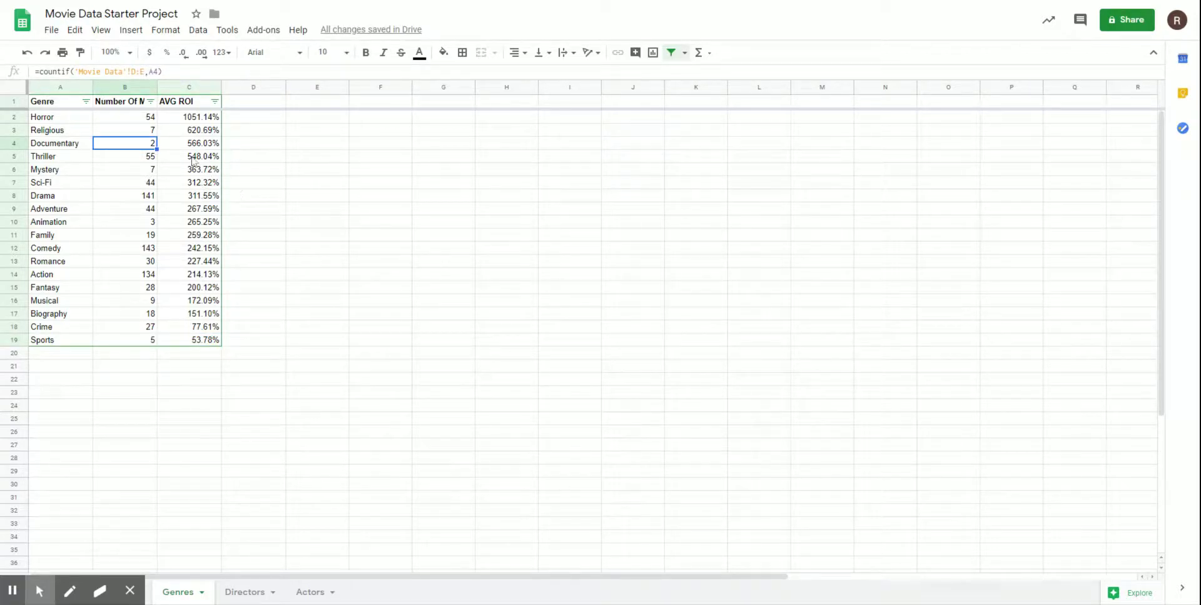
{"action": "left_click", "coordinate": [152, 119]}
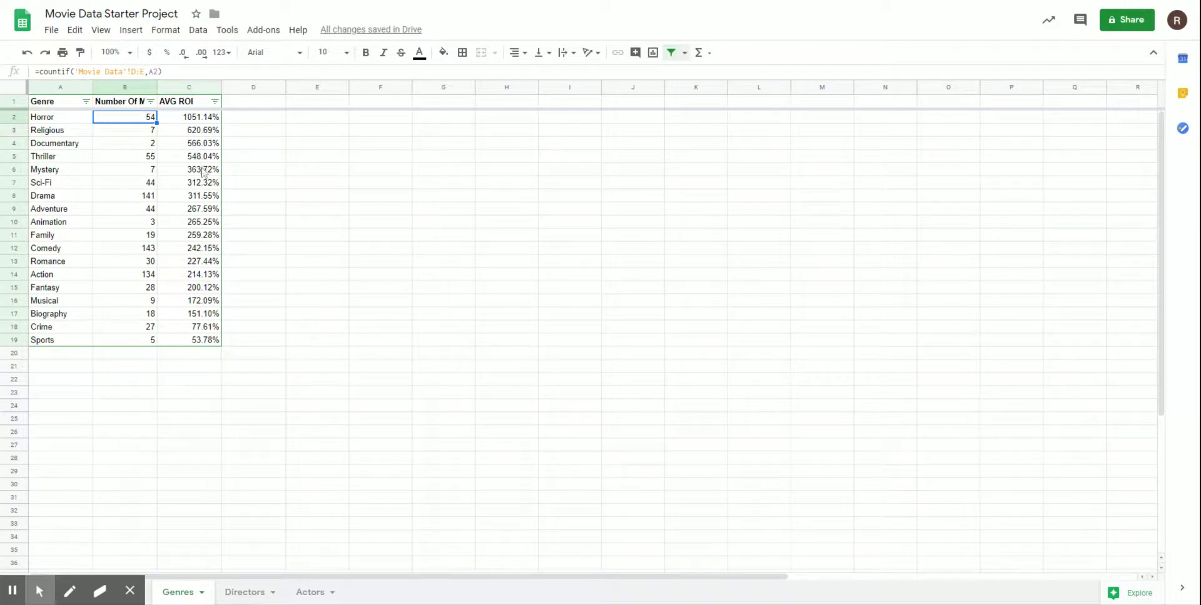
{"action": "left_click", "coordinate": [148, 198]}
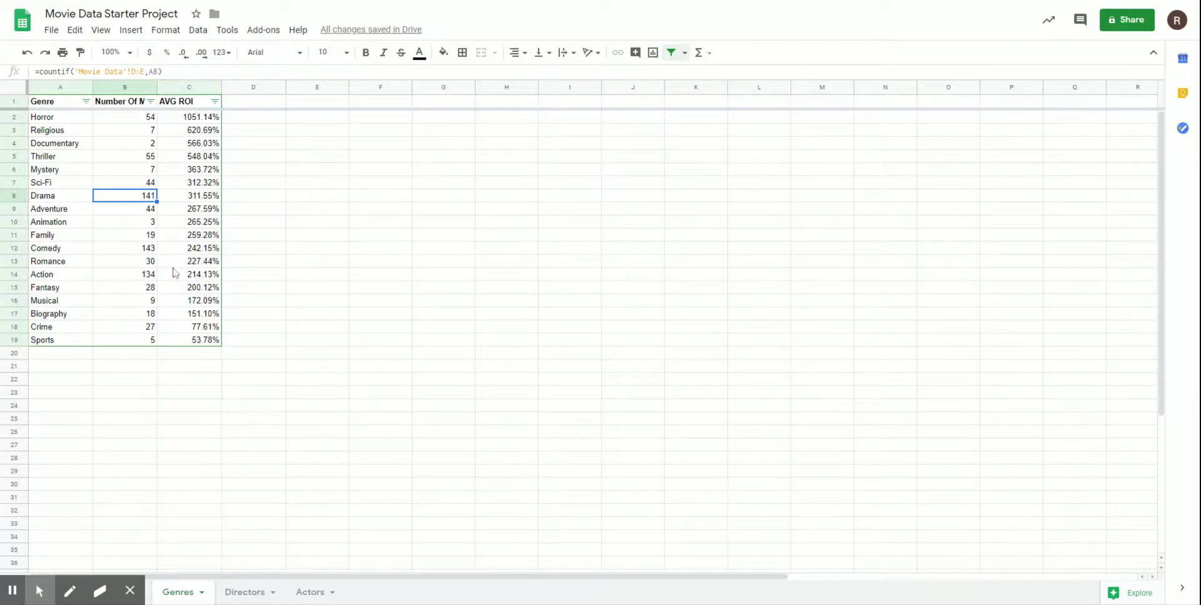
Step: Add the header "average ROI" in cell C1 of the Directors sheet
{"action": "left_click", "coordinate": [255, 596]}
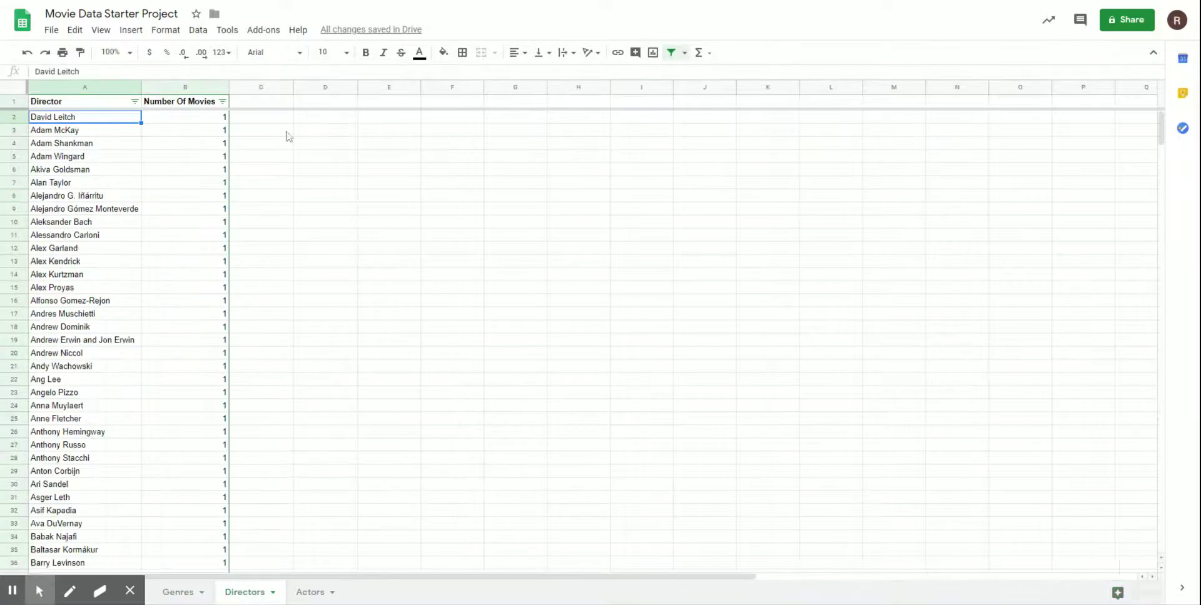
{"action": "left_click", "coordinate": [268, 104]}
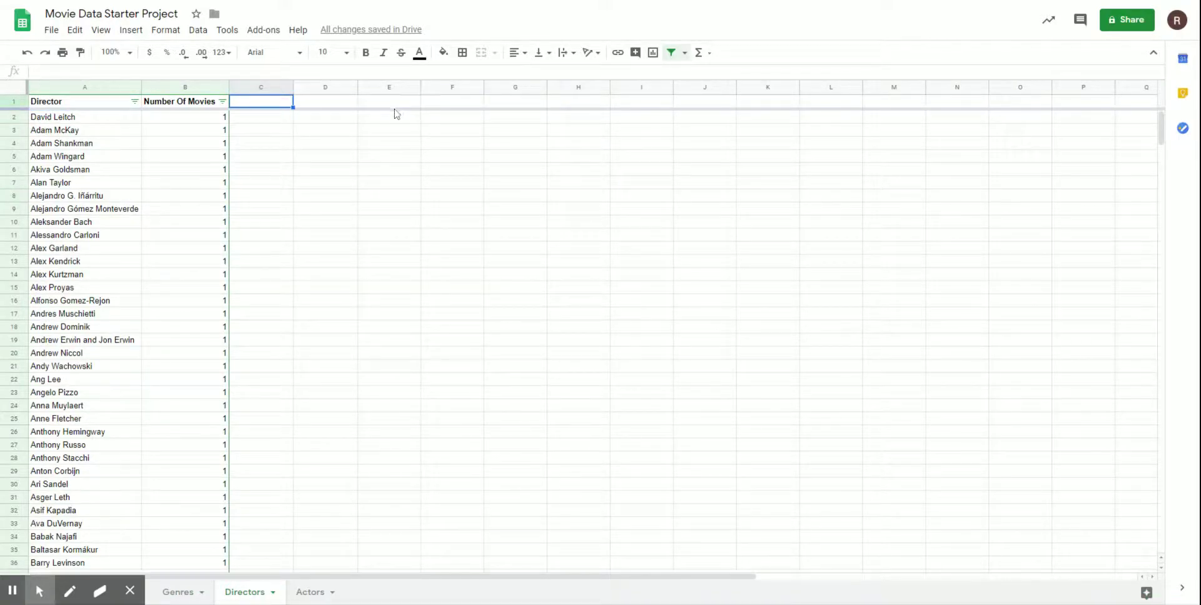
{"action": "type", "text": "average RO"}
{"action": "key", "text": "Return"}
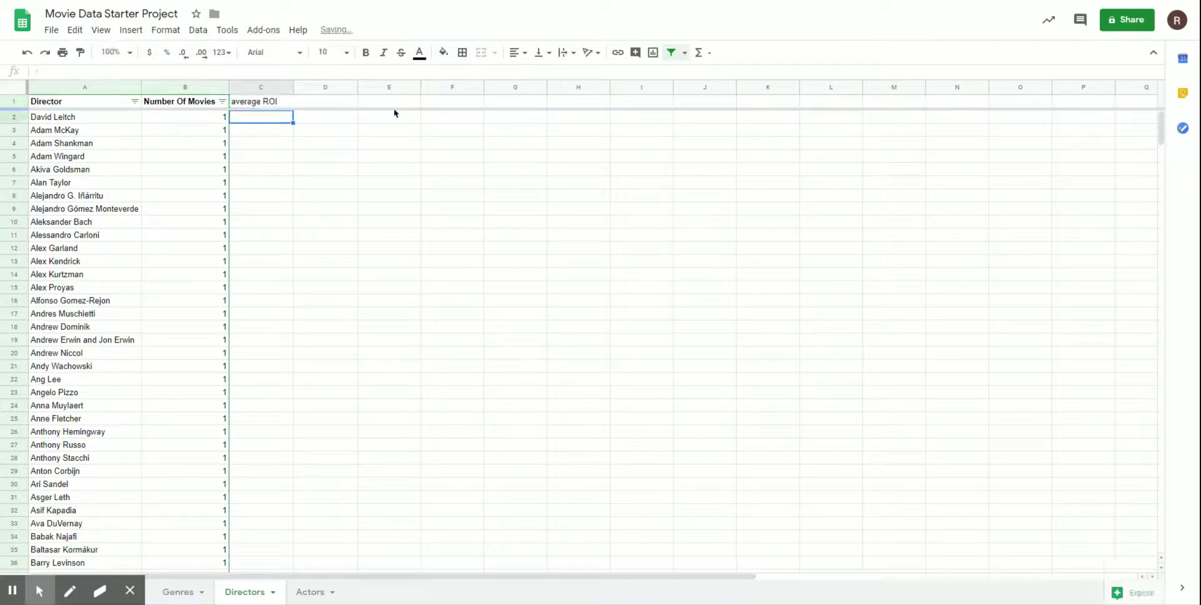
Step: Start an ARRAYFORMULA in C2 of the Directors sheet with AVERAGE and an IF test comparing 'Movie Data'!F:G with A2
{"action": "type", "text": "="}
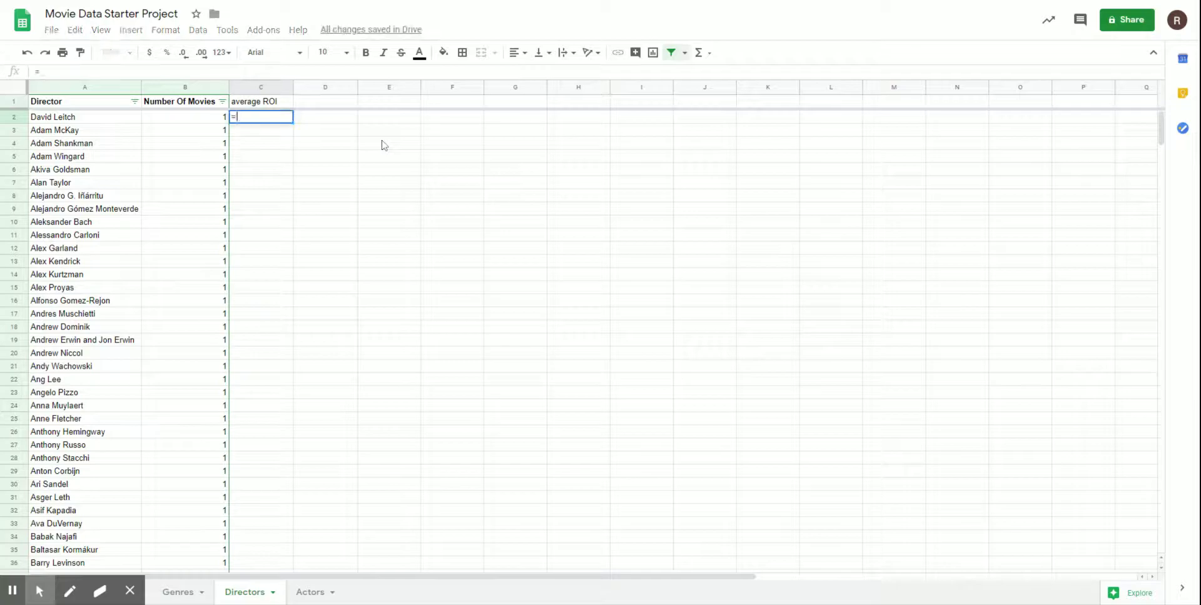
{"action": "type", "text": "ar"}
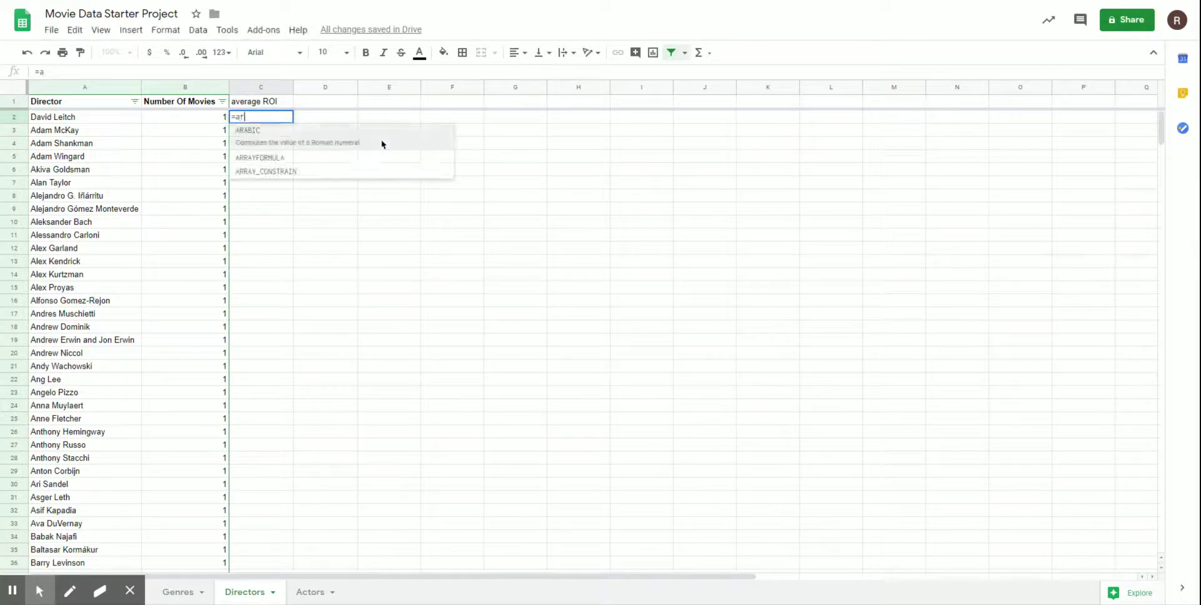
{"action": "type", "text": "rayformula"}
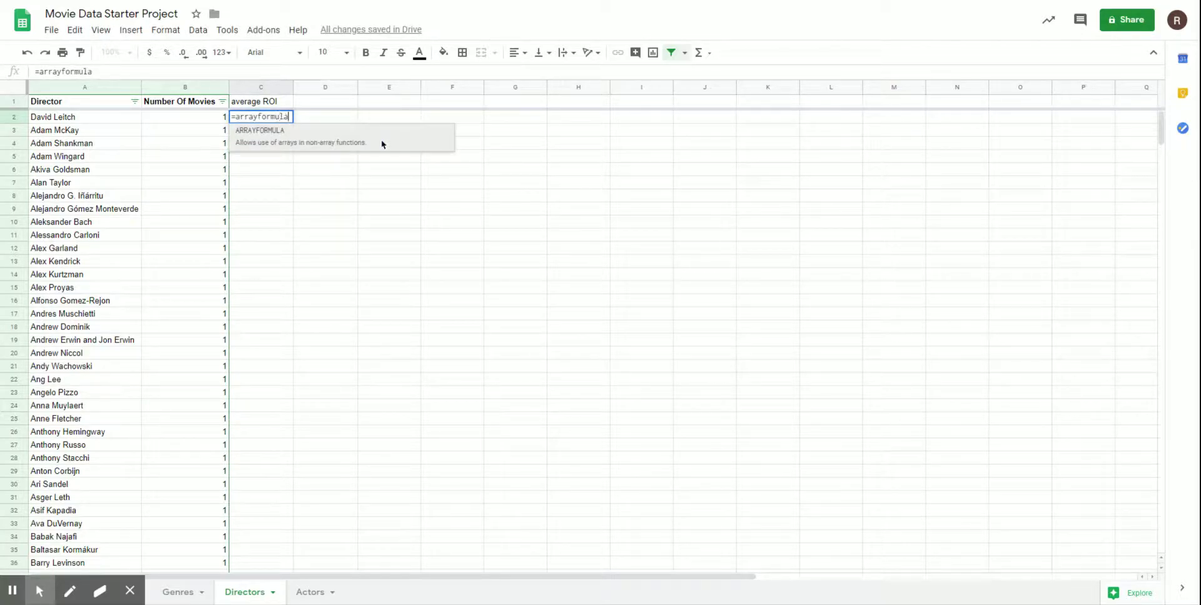
{"action": "type", "text": "(average"}
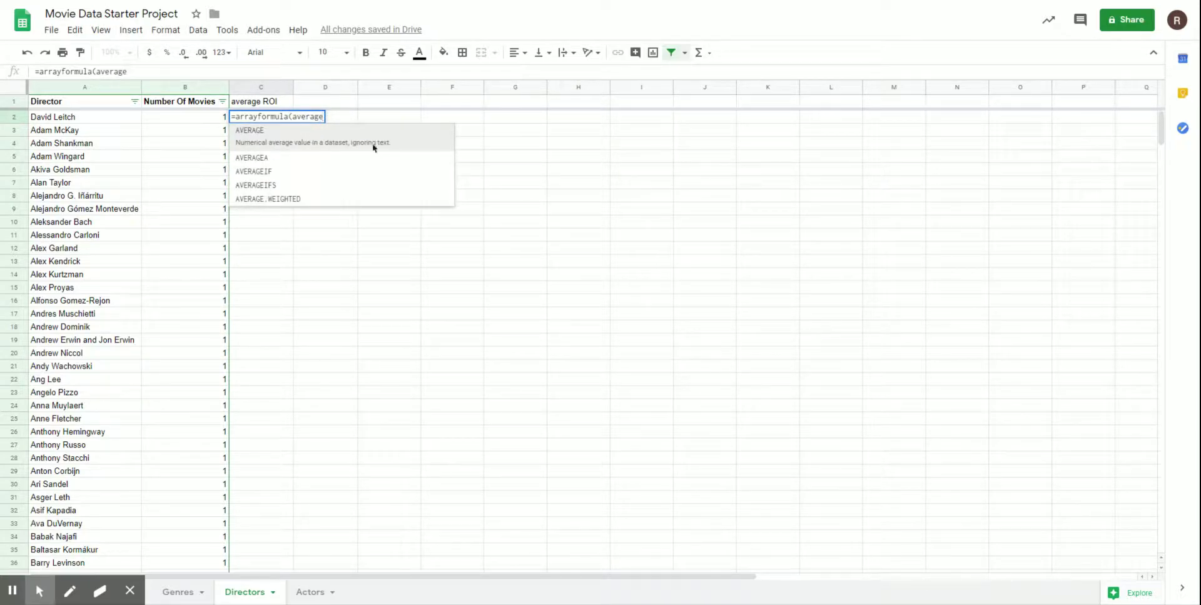
{"action": "type", "text": "(if("}
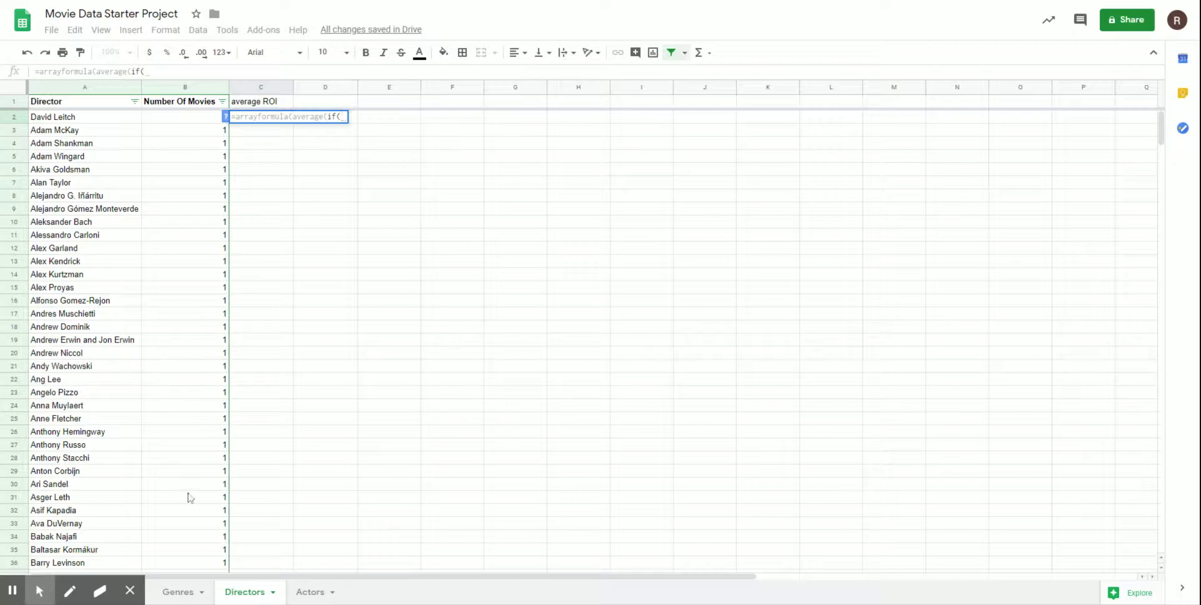
{"action": "left_click", "coordinate": [149, 600]}
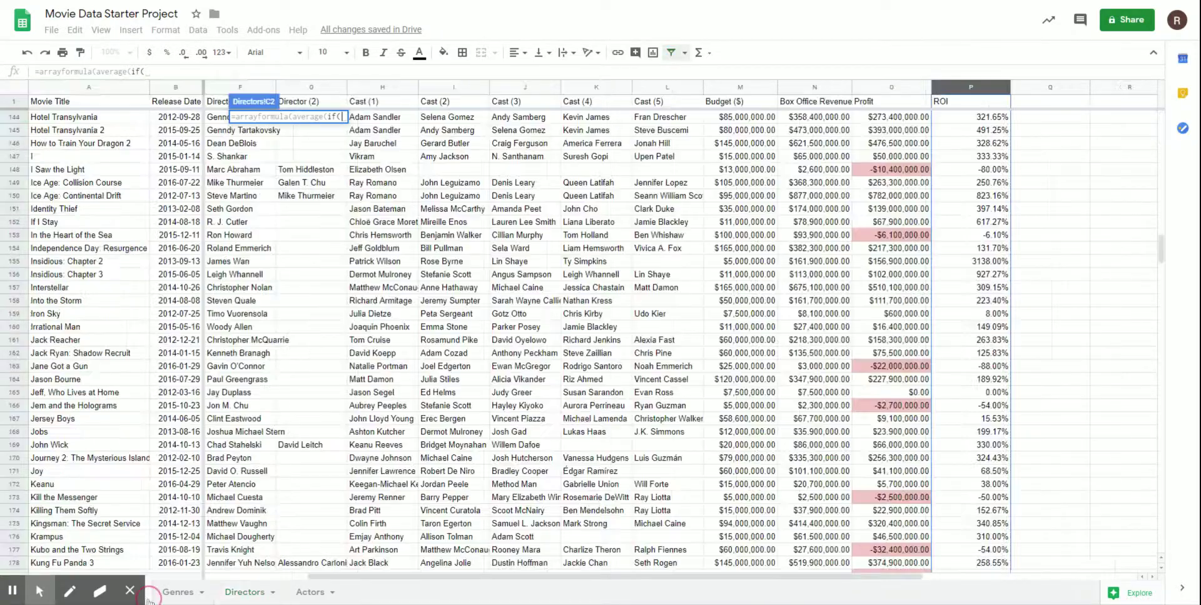
{"action": "left_click_drag", "start_coordinate": [231, 88], "coordinate": [313, 94]}
{"action": "type", "text": "="}
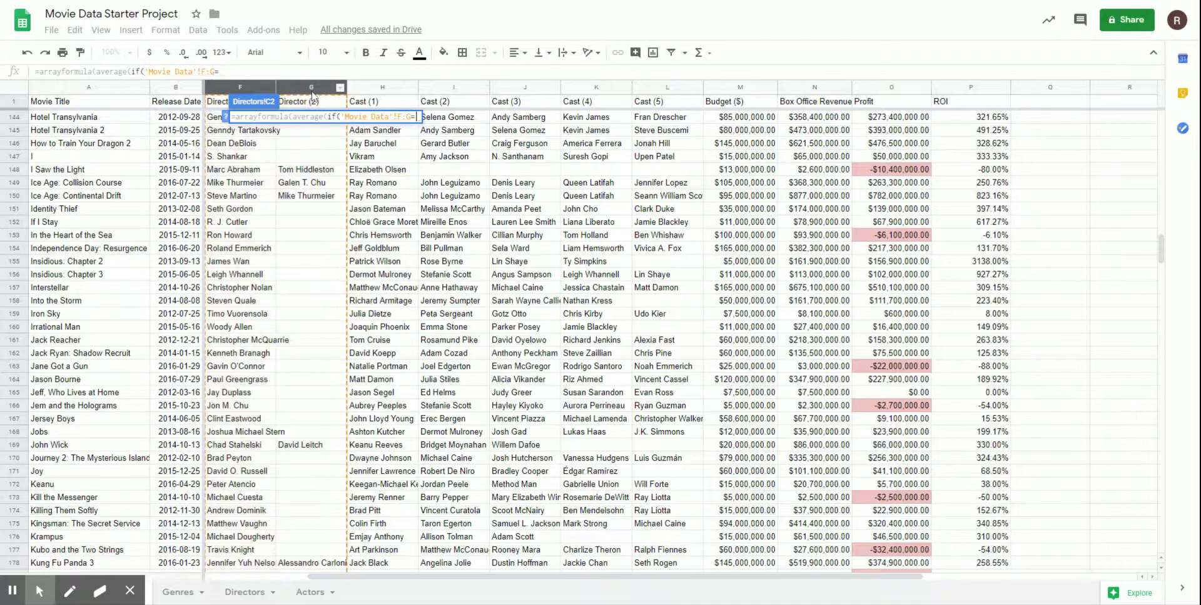
{"action": "left_click", "coordinate": [245, 592]}
{"action": "left_click", "coordinate": [92, 122]}
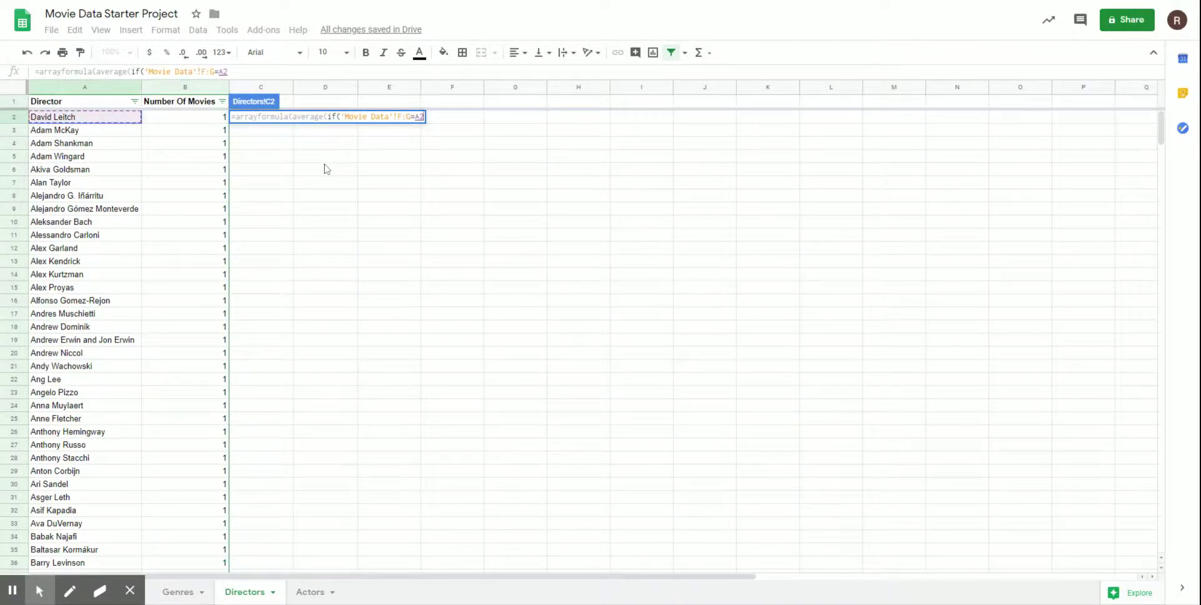
Step: Complete the C2 formula with 'Movie Data'!P:P as the values to average, and fill it down the average ROI column
{"action": "type", "text": ","}
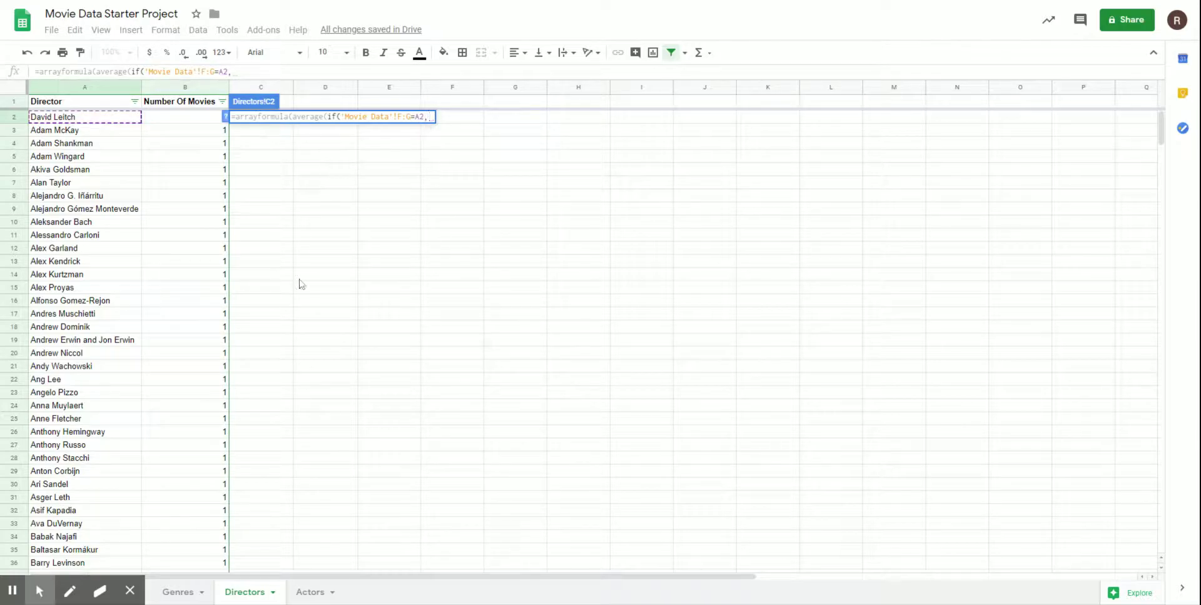
{"action": "left_click", "coordinate": [152, 594]}
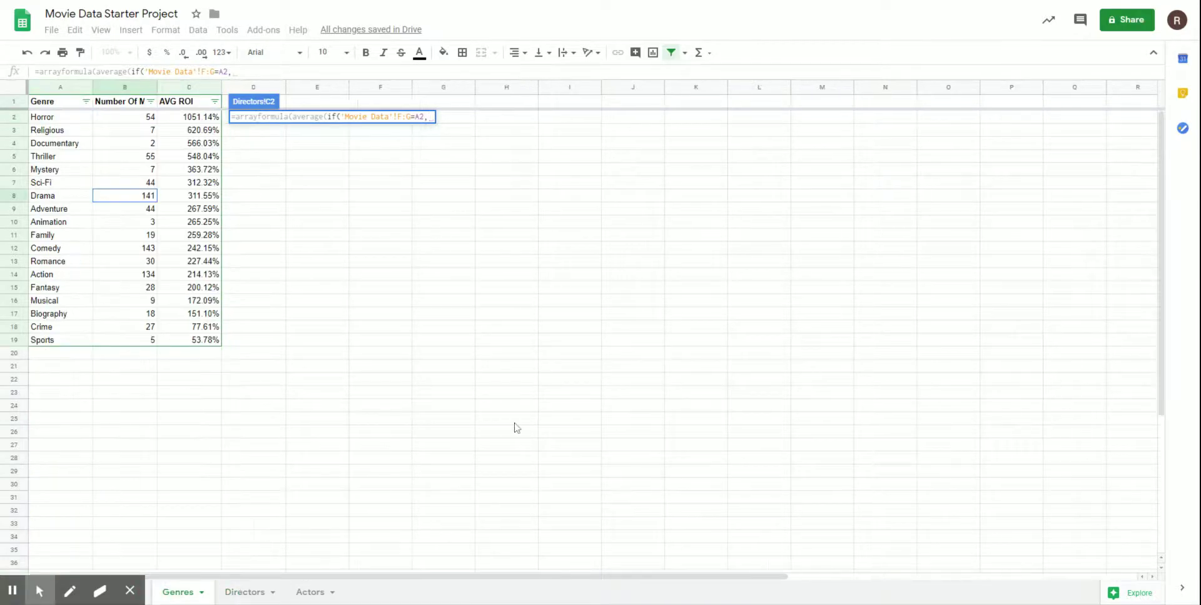
{"action": "left_click", "coordinate": [147, 598]}
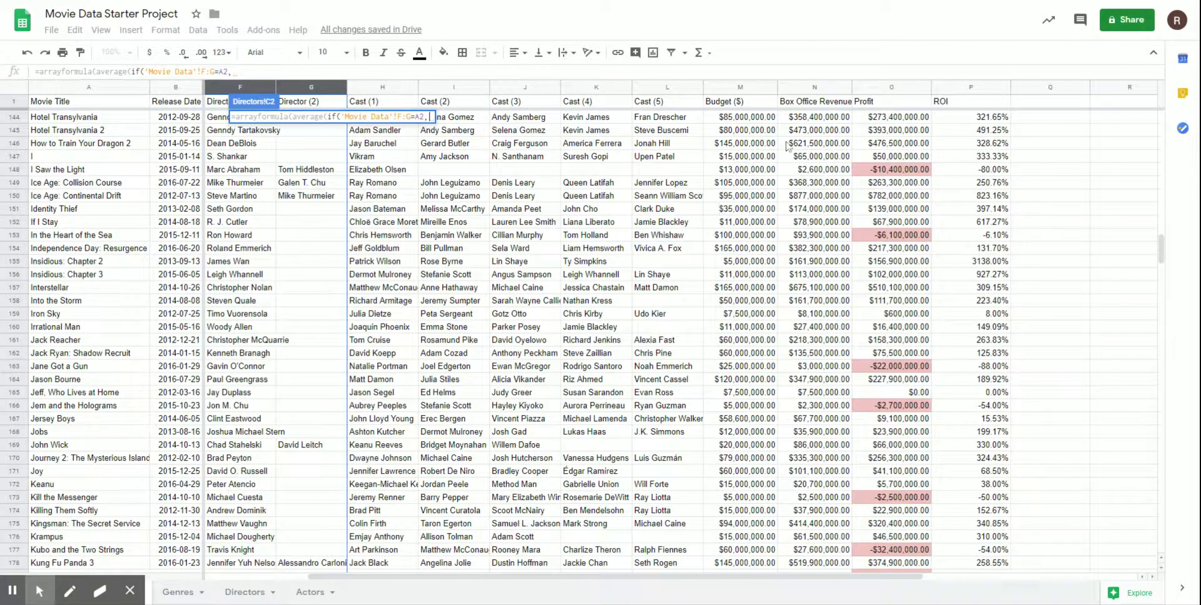
{"action": "left_click", "coordinate": [954, 88]}
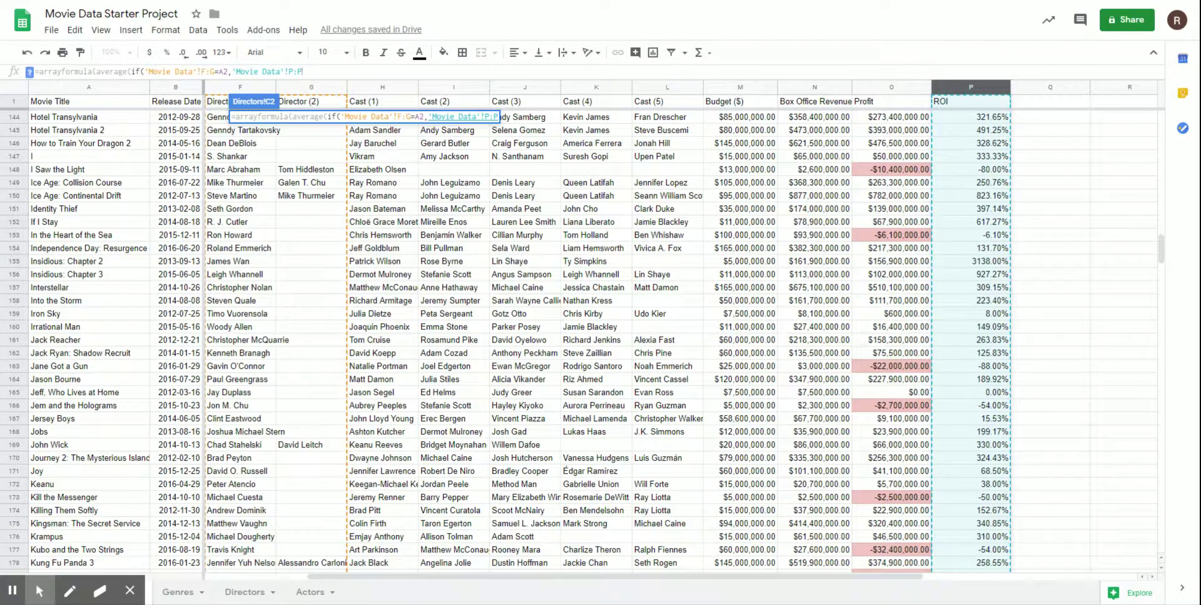
{"action": "type", "text": ")))"}
{"action": "key", "text": "Return"}
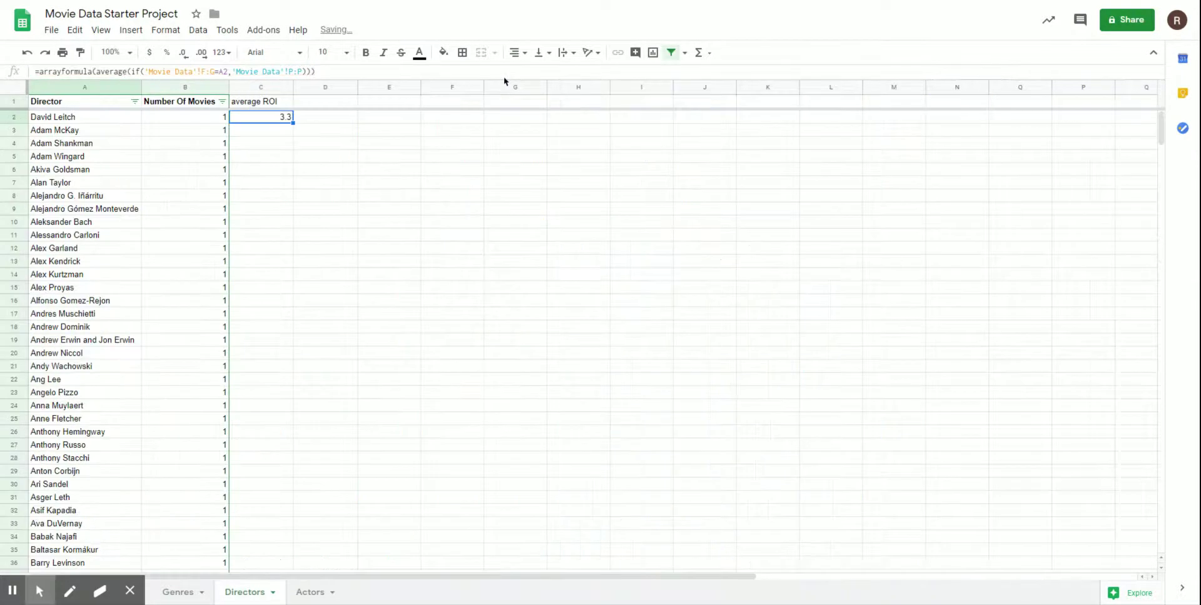
{"action": "double_click", "coordinate": [293, 123]}
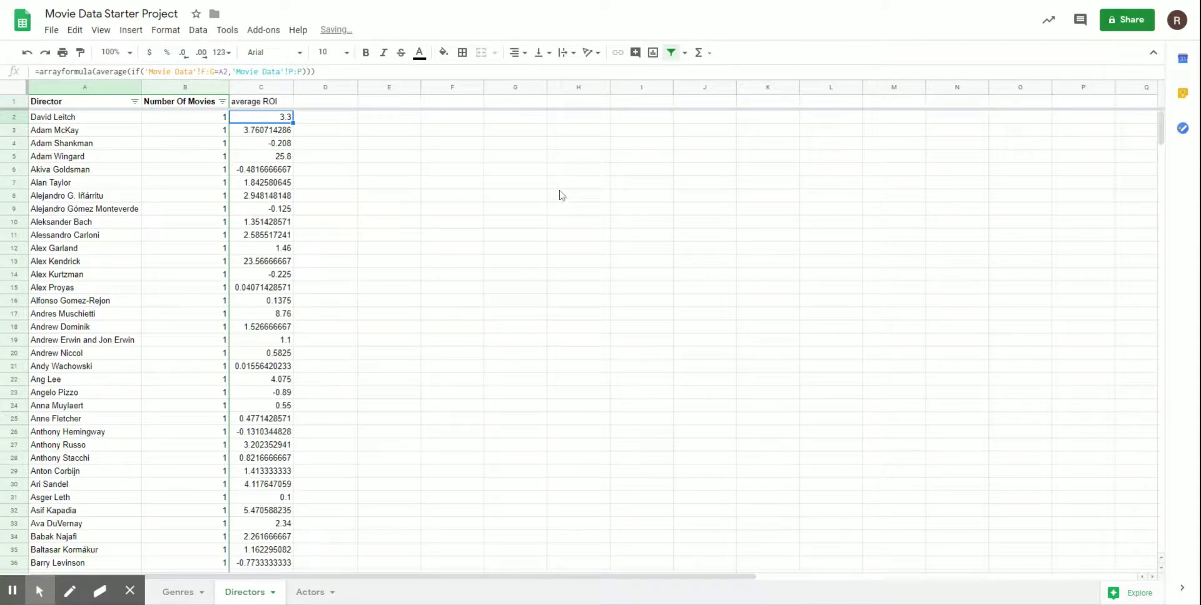
Step: Recreate the filter so it includes the average ROI column, and sort the directors by average ROI in Z → A order
{"action": "left_click", "coordinate": [249, 105]}
{"action": "left_click", "coordinate": [672, 54]}
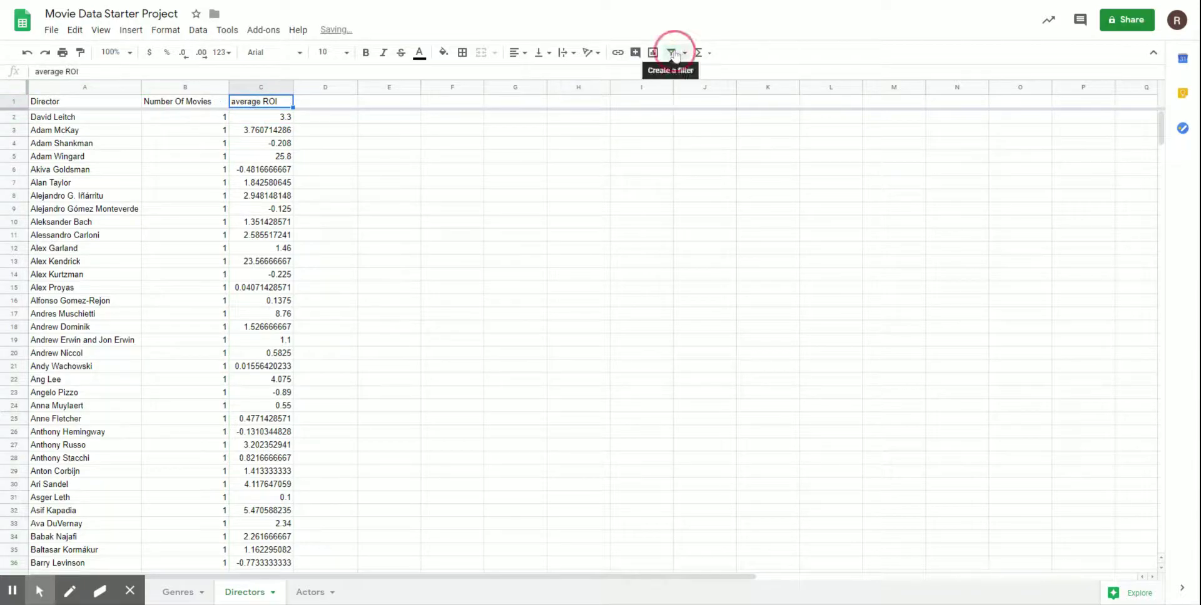
{"action": "left_click", "coordinate": [673, 54]}
{"action": "left_click", "coordinate": [286, 102]}
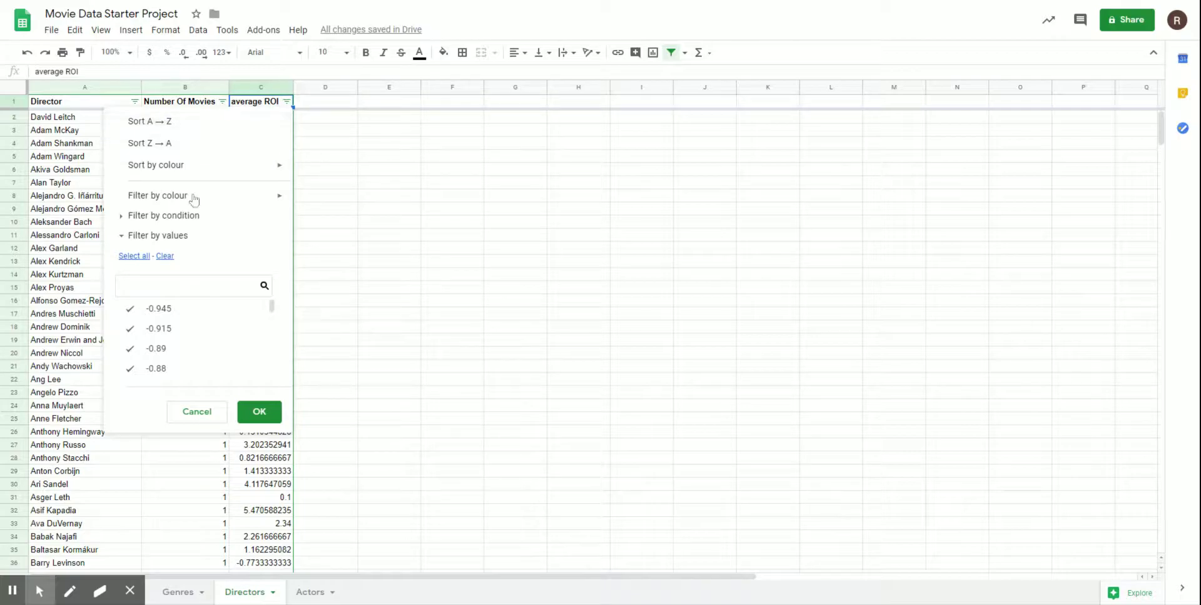
{"action": "left_click", "coordinate": [174, 145]}
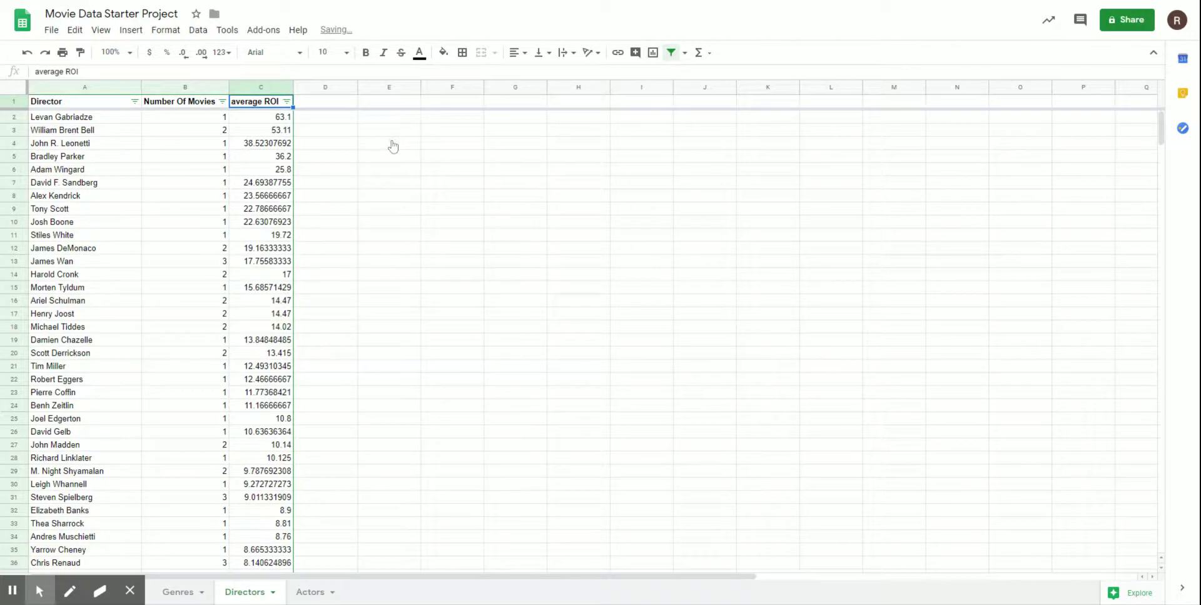
Step: Format the whole average ROI column C as percentages
{"action": "left_click", "coordinate": [78, 119]}
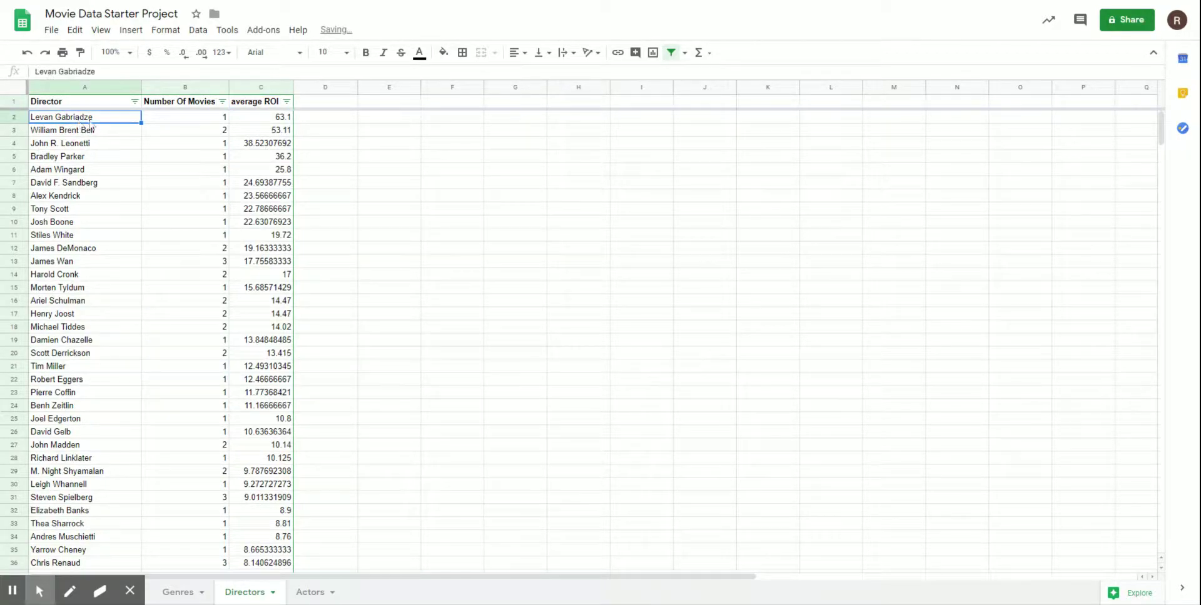
{"action": "left_click", "coordinate": [261, 87]}
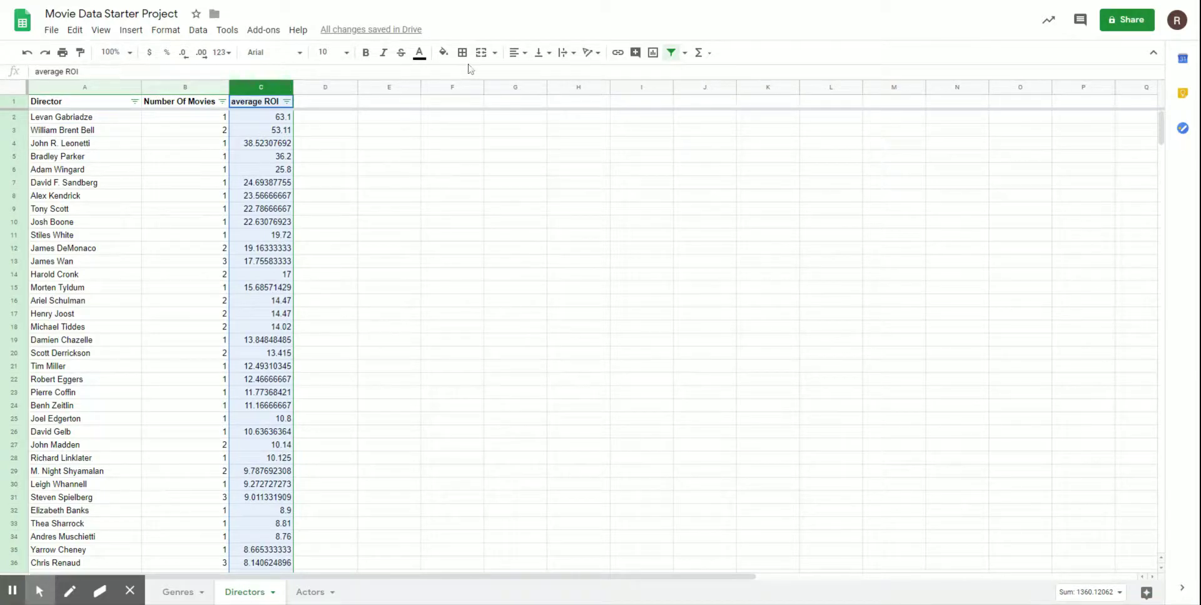
{"action": "left_click", "coordinate": [167, 53]}
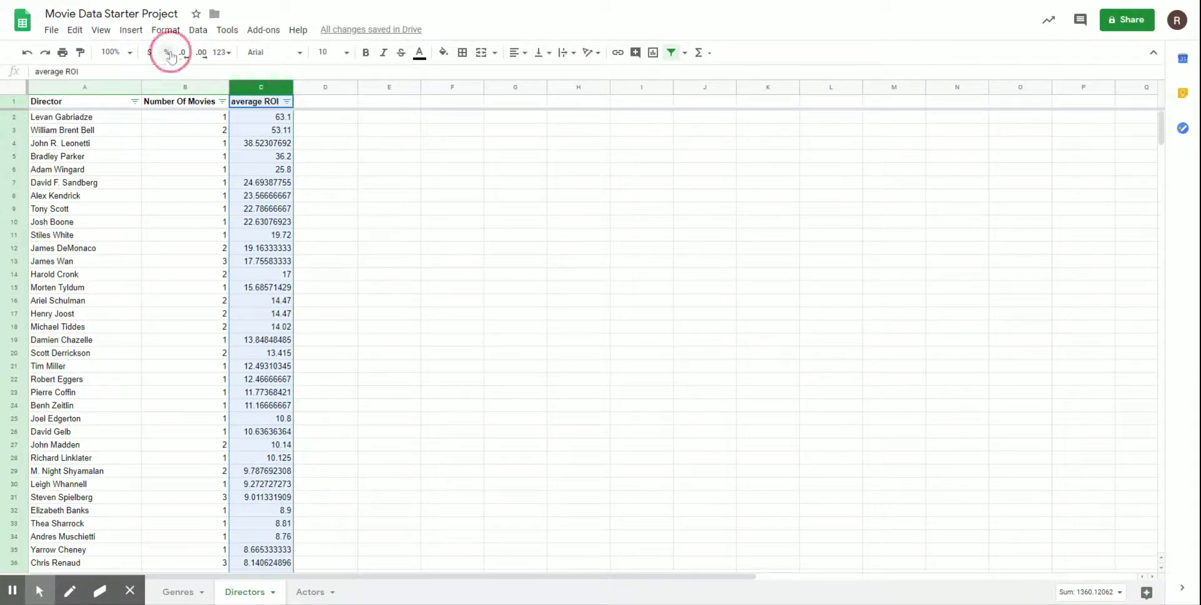
Step: Compare average ROI with the number of movies for the top-ranked director and the directors in rows 13 and 31
{"action": "left_click", "coordinate": [97, 125]}
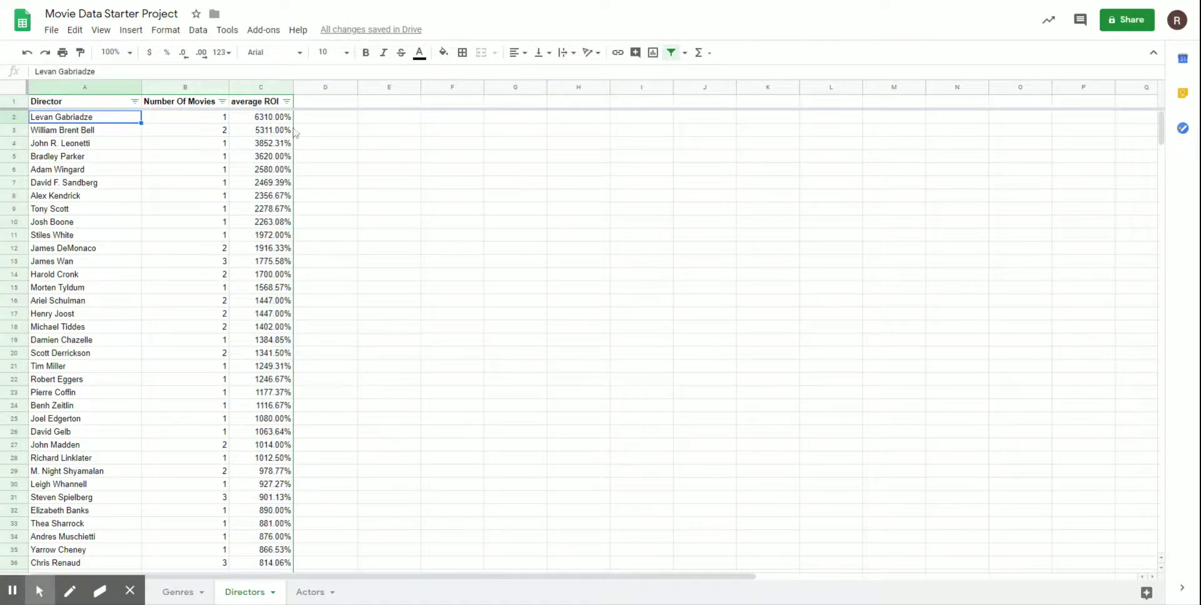
{"action": "left_click", "coordinate": [269, 117]}
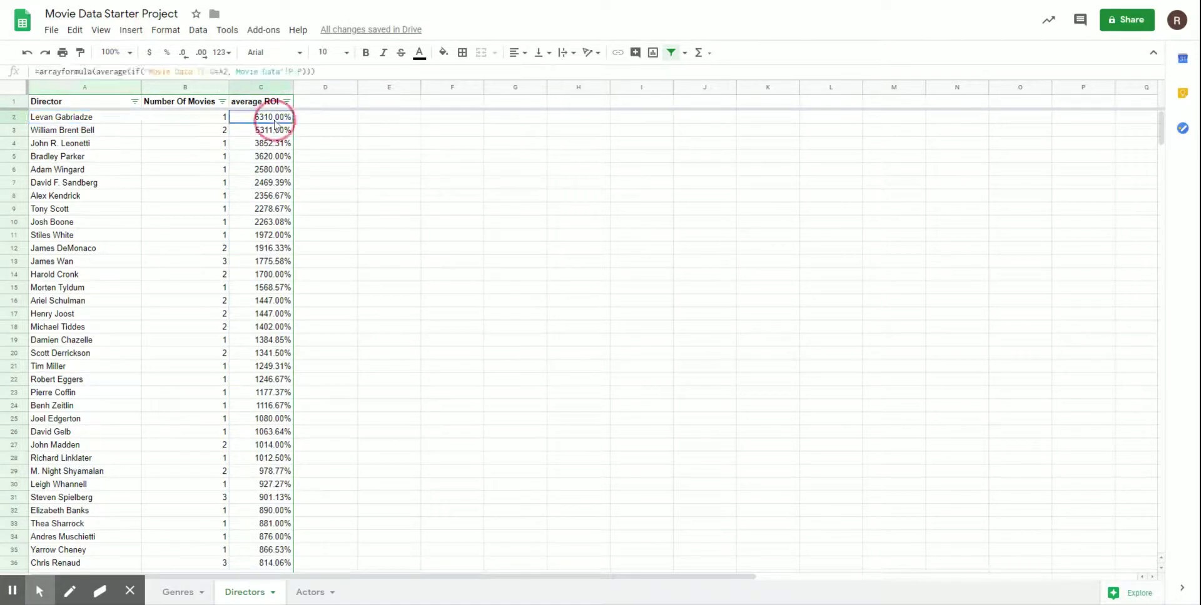
{"action": "left_click", "coordinate": [208, 123]}
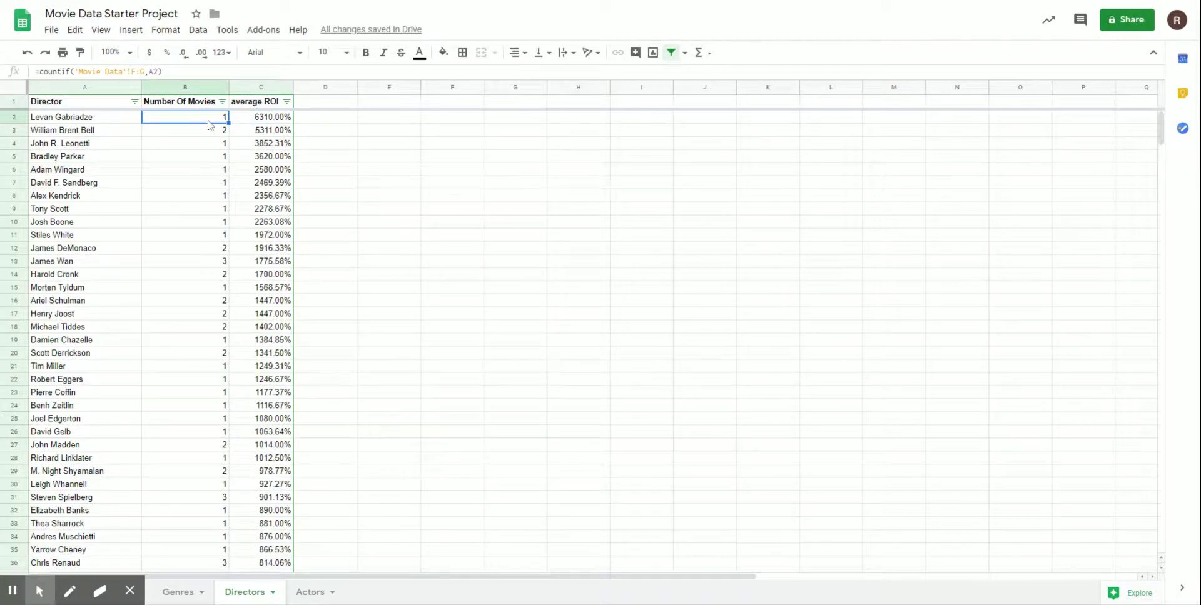
{"action": "scroll", "coordinate": [209, 125], "scroll_direction": "down", "scroll_amount": 3}
{"action": "scroll", "coordinate": [211, 127], "scroll_direction": "up", "scroll_amount": 3}
{"action": "left_click", "coordinate": [216, 261]}
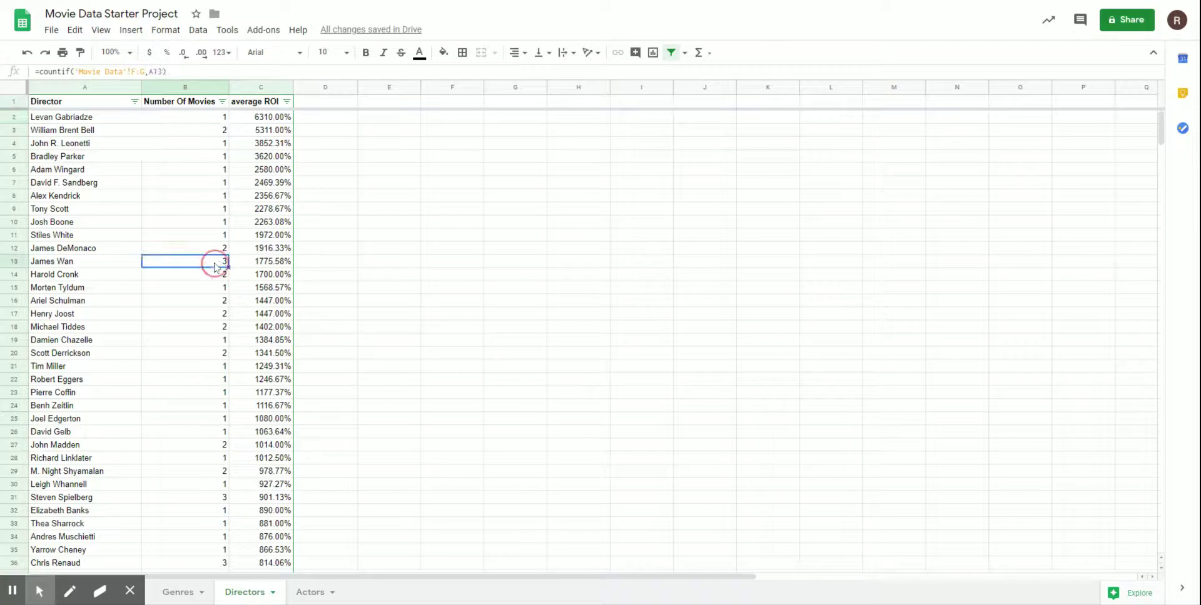
{"action": "left_click_drag", "start_coordinate": [122, 266], "coordinate": [285, 262]}
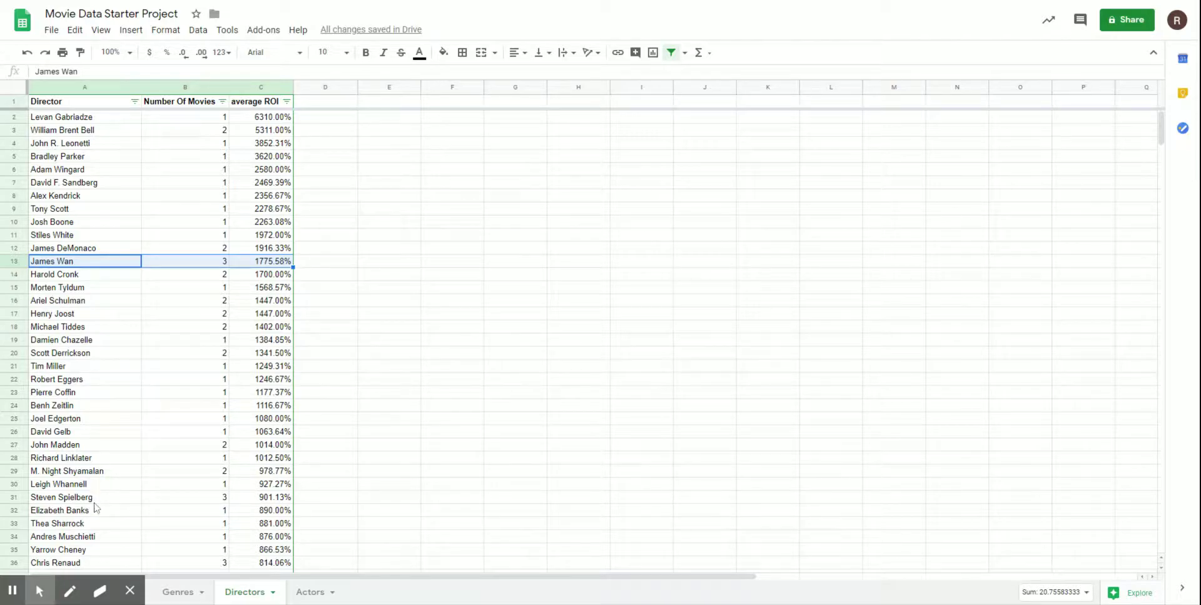
{"action": "left_click_drag", "start_coordinate": [94, 500], "coordinate": [275, 499]}
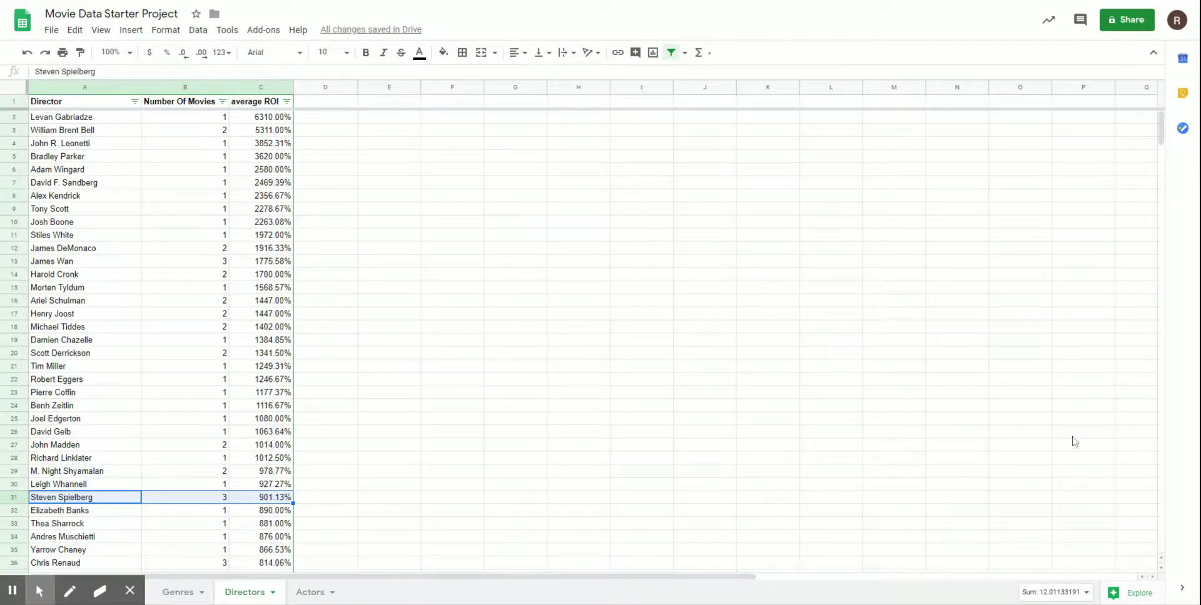
Step: Fit the width of column A on the Actors sheet to the actor names
{"action": "left_click", "coordinate": [316, 594]}
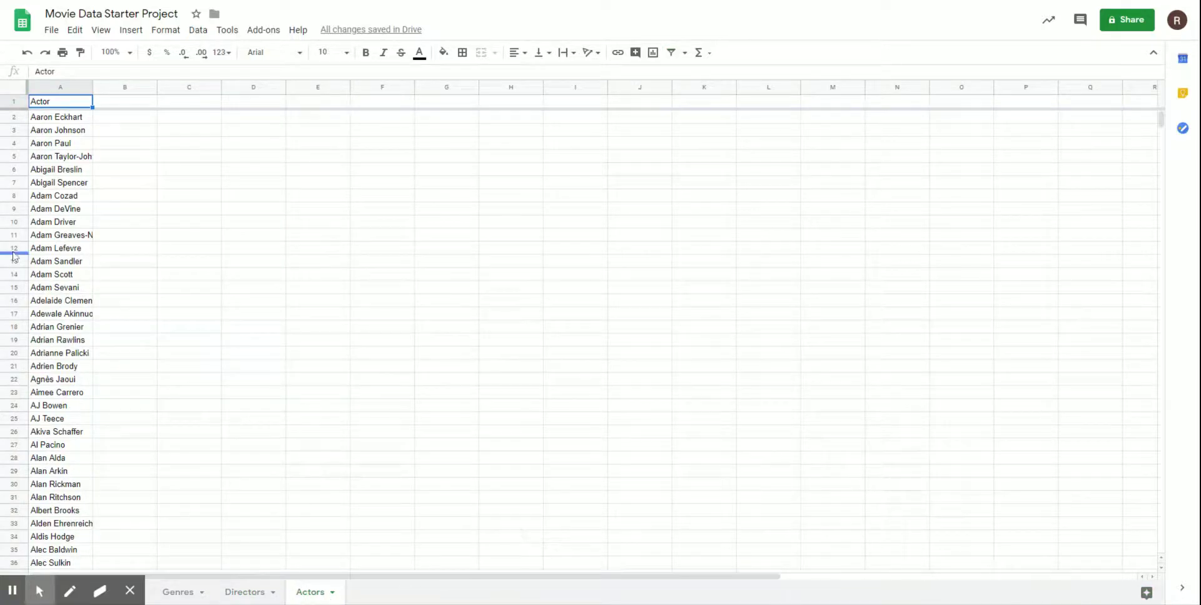
{"action": "double_click", "coordinate": [92, 85]}
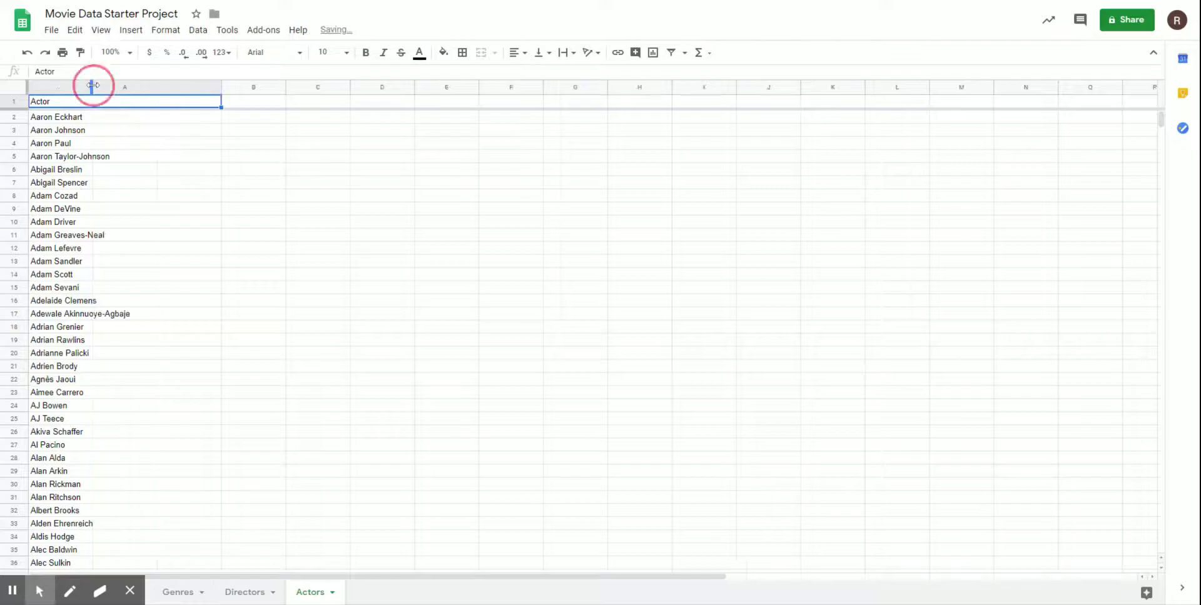